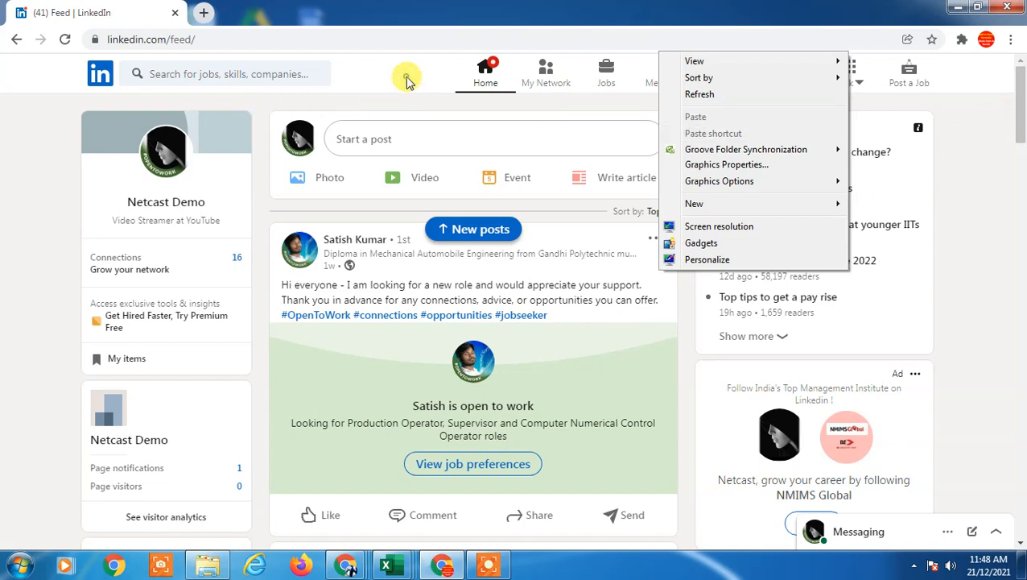
Start creating a new LinkedIn Company Page from the Work options.
left_click(718, 93)
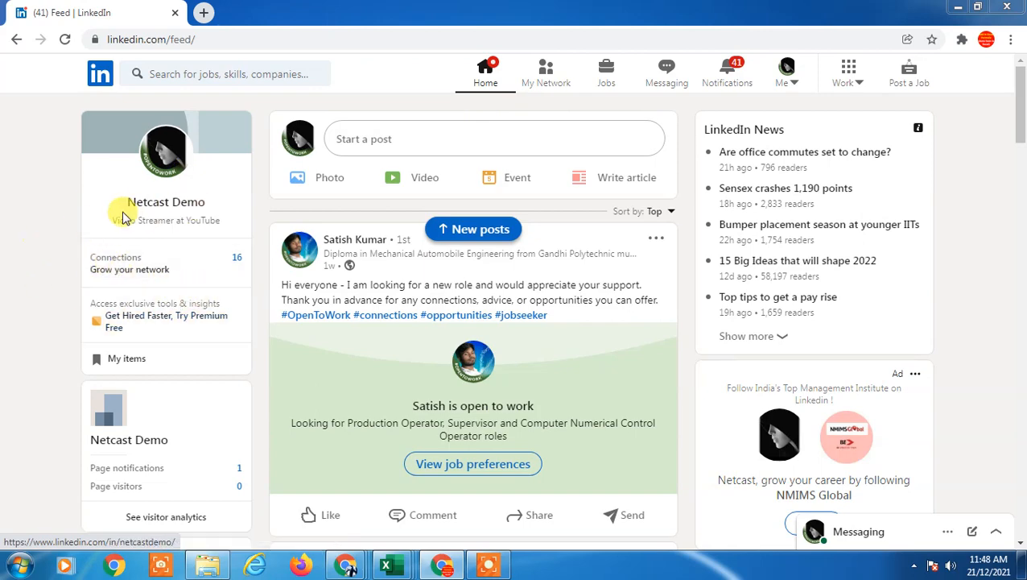
mouse_move(1023, 91)
left_mouse_down()
mouse_move(1023, 155)
mouse_move(1021, 88)
left_mouse_up()
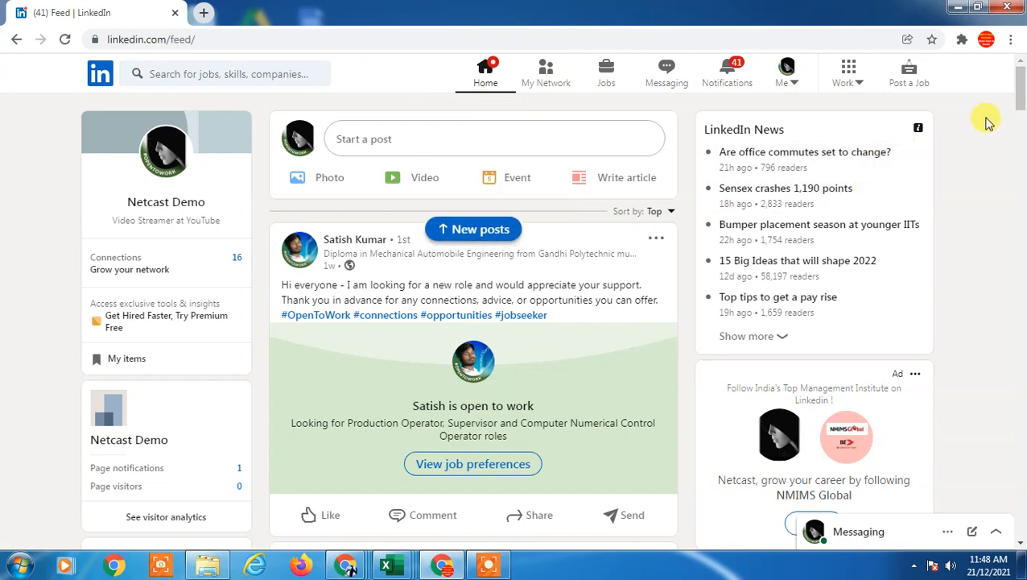
left_click(858, 87)
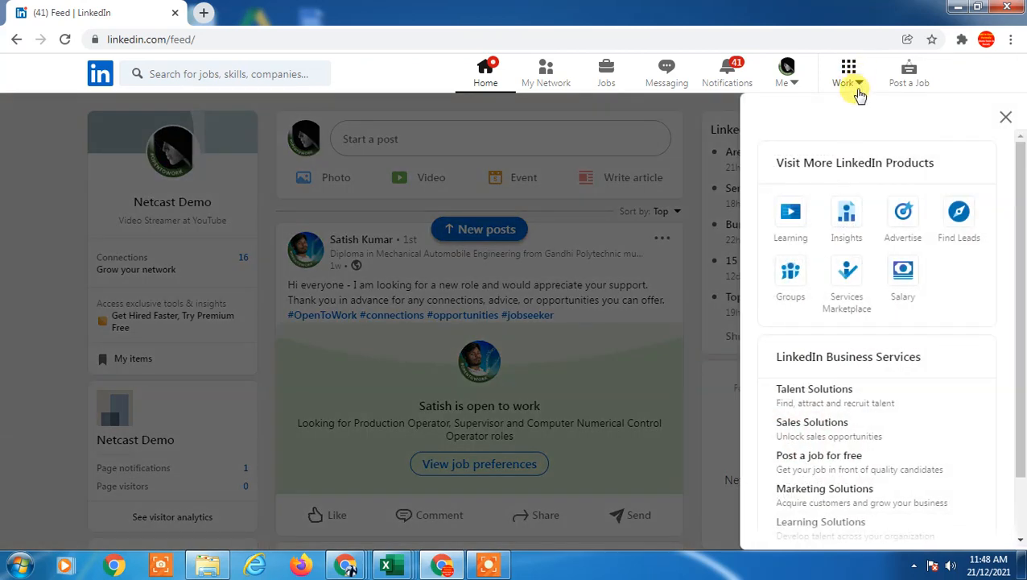
scroll(869, 344, "down", 2)
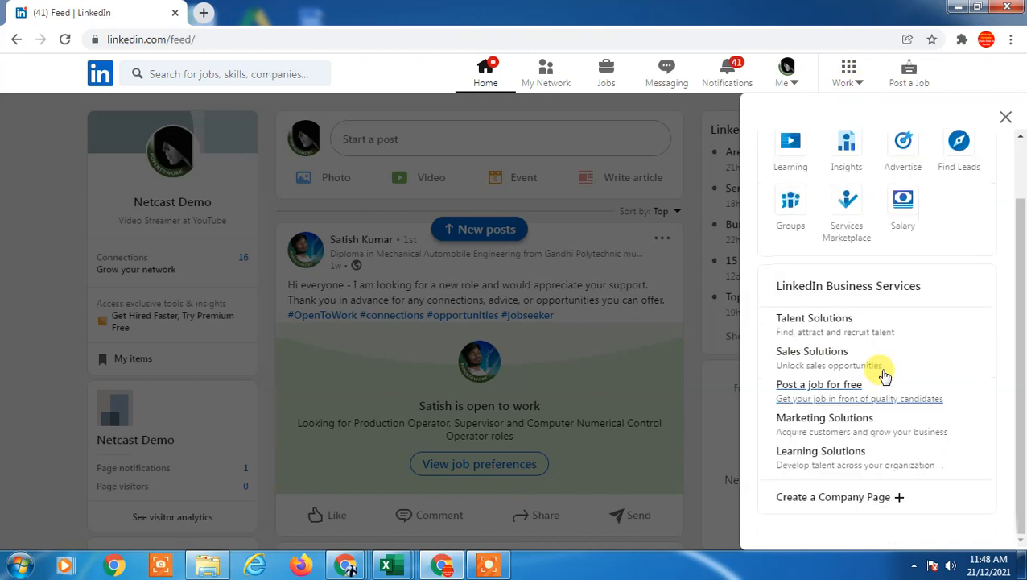
left_click(866, 498)
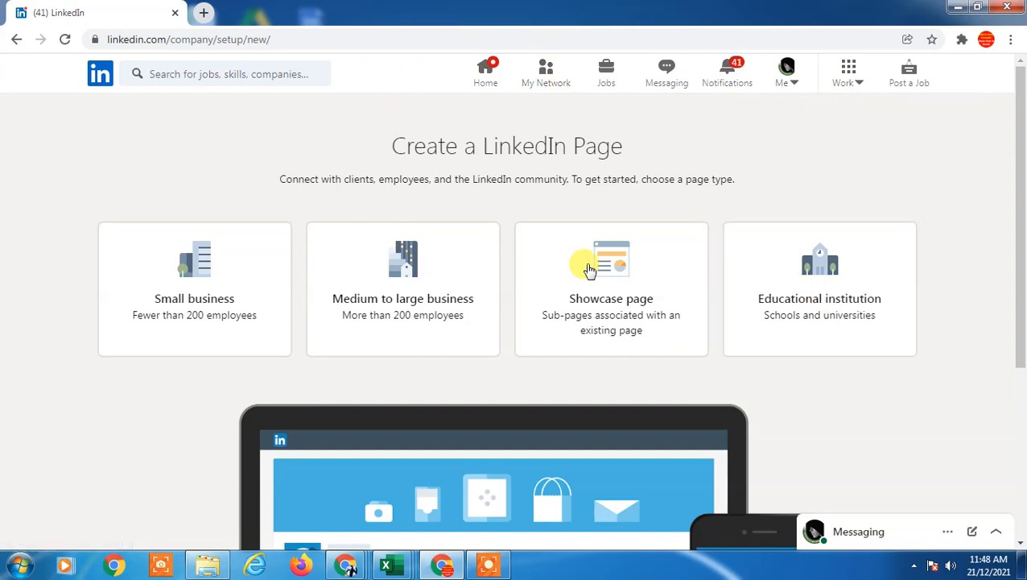
Review the available page types and choose Small business for the new page.
scroll(411, 252, "down", 2)
scroll(410, 252, "up", 2)
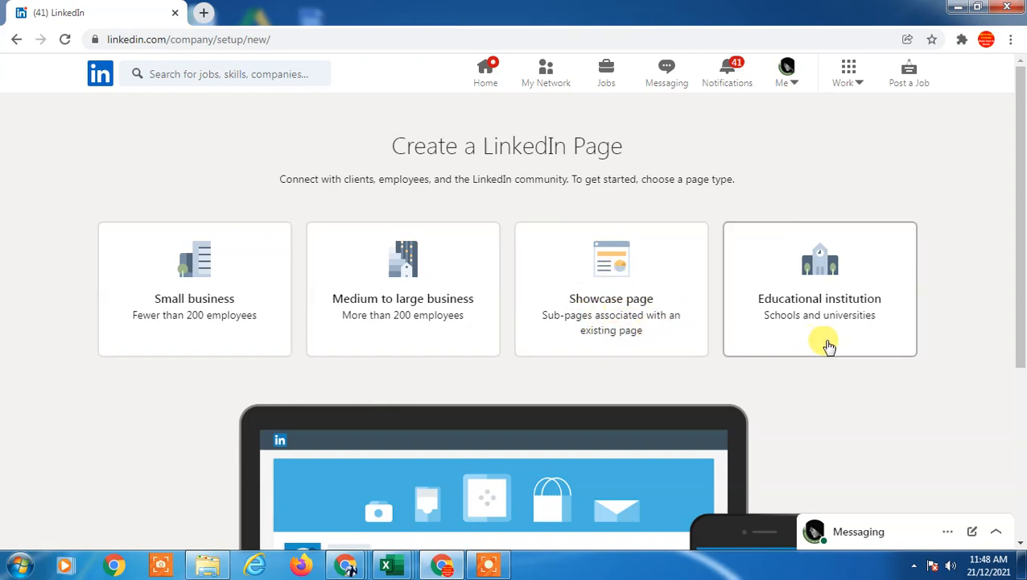
scroll(683, 298, "down", 2)
scroll(837, 165, "up", 2)
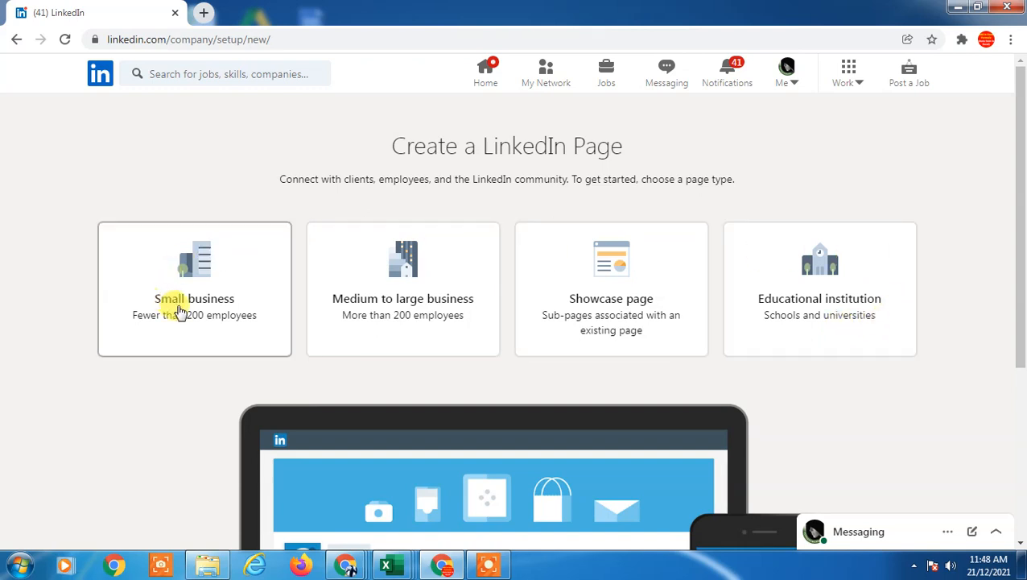
scroll(855, 356, "down", 4)
scroll(805, 350, "up", 4)
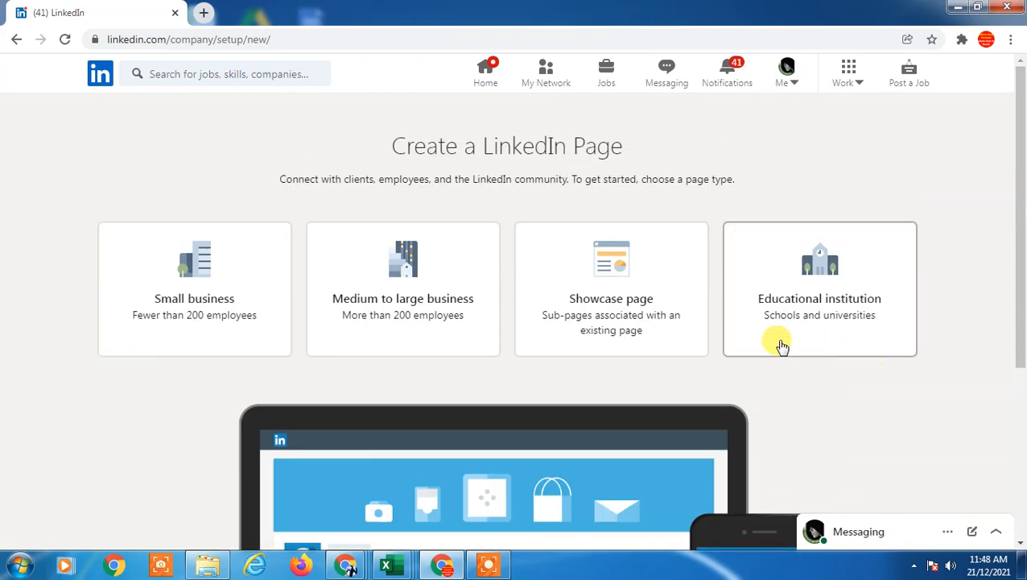
left_click(216, 324)
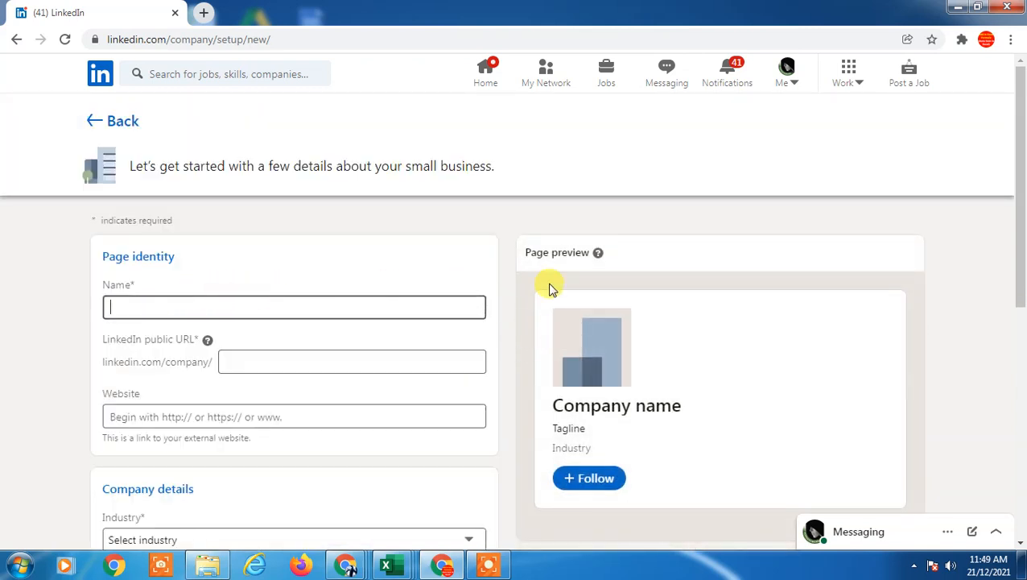
Enter "Necast Web tech zone" as the page name.
type("net")
key("BackSpace")
key("BackSpace")
key("BackSpace")
type("N")
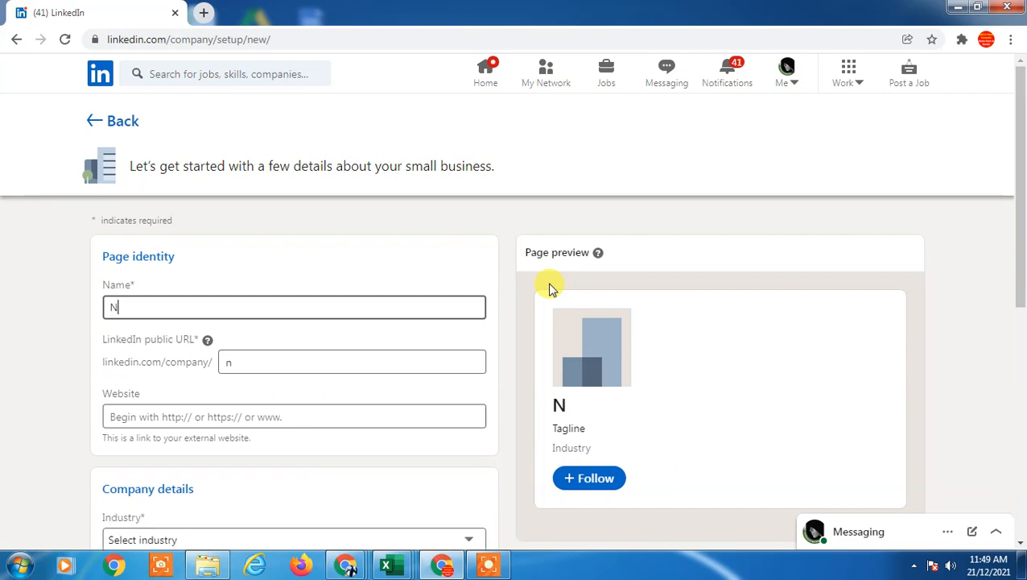
type("ecas")
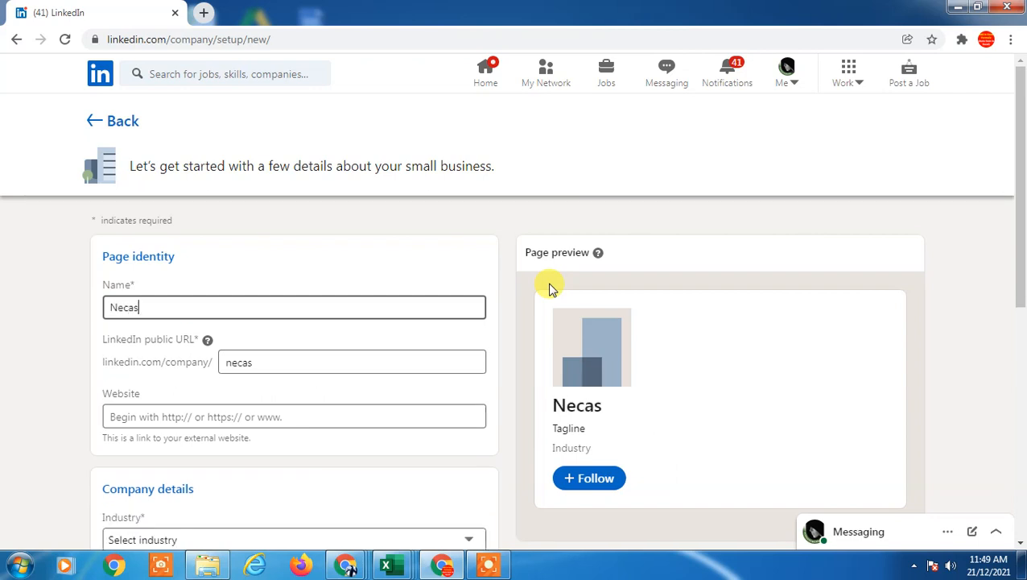
type("t WEb")
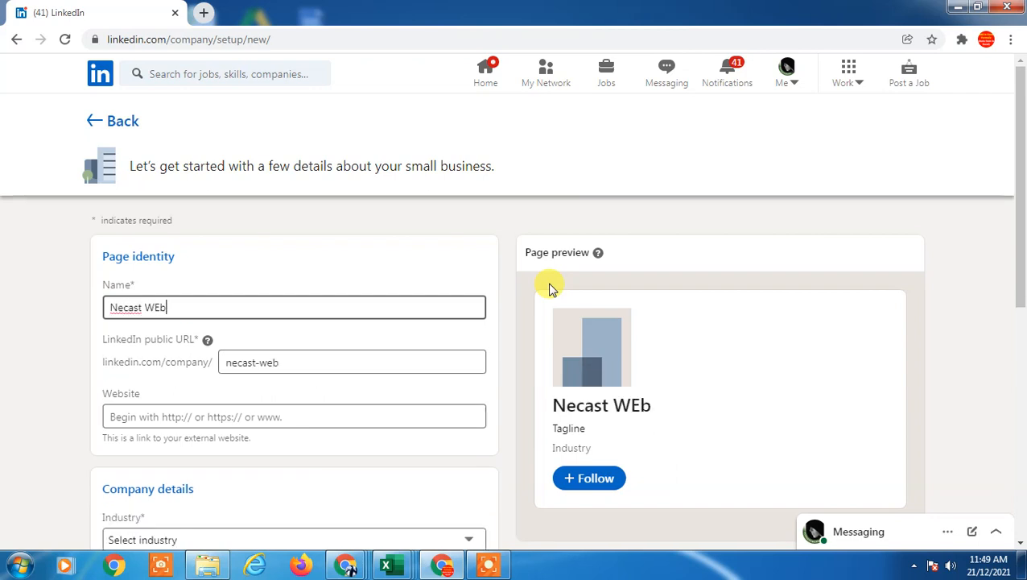
type(" tech zone")
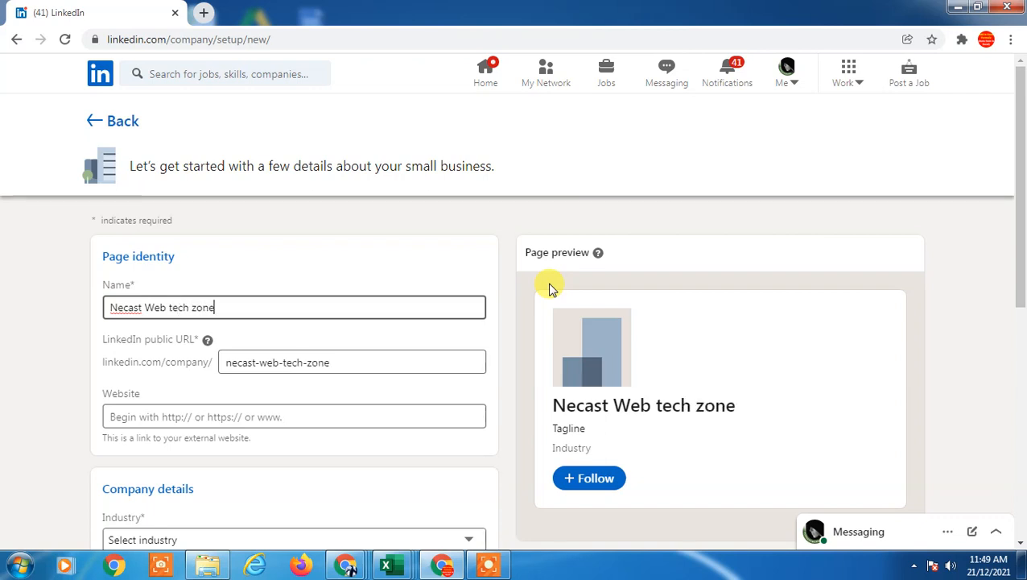
key("Tab")
Examine the fixed prefix and the editable ending of the LinkedIn public URL.
scroll(435, 268, "down", 2)
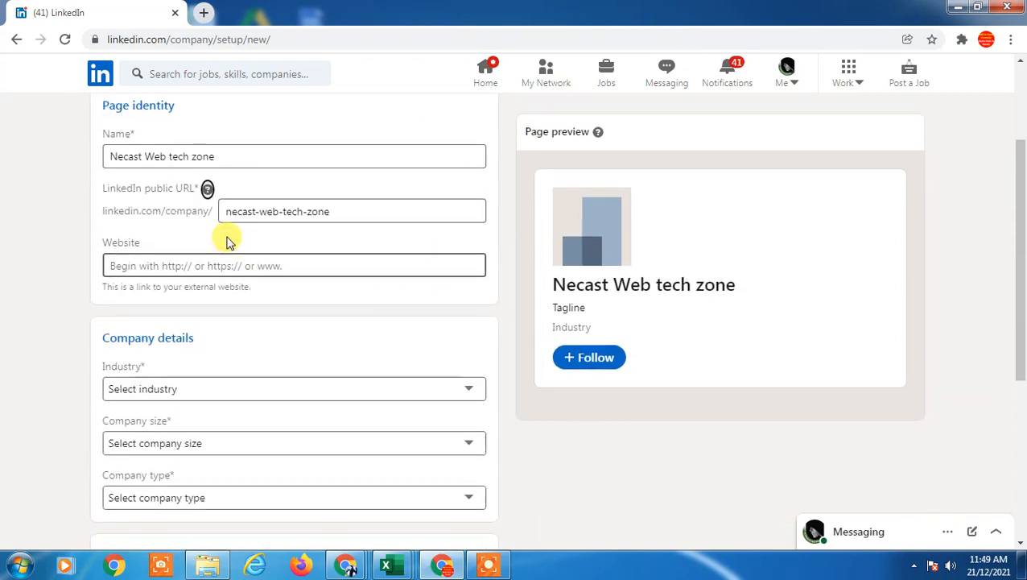
left_click_drag(229, 212, 360, 211)
left_click_drag(120, 216, 256, 211)
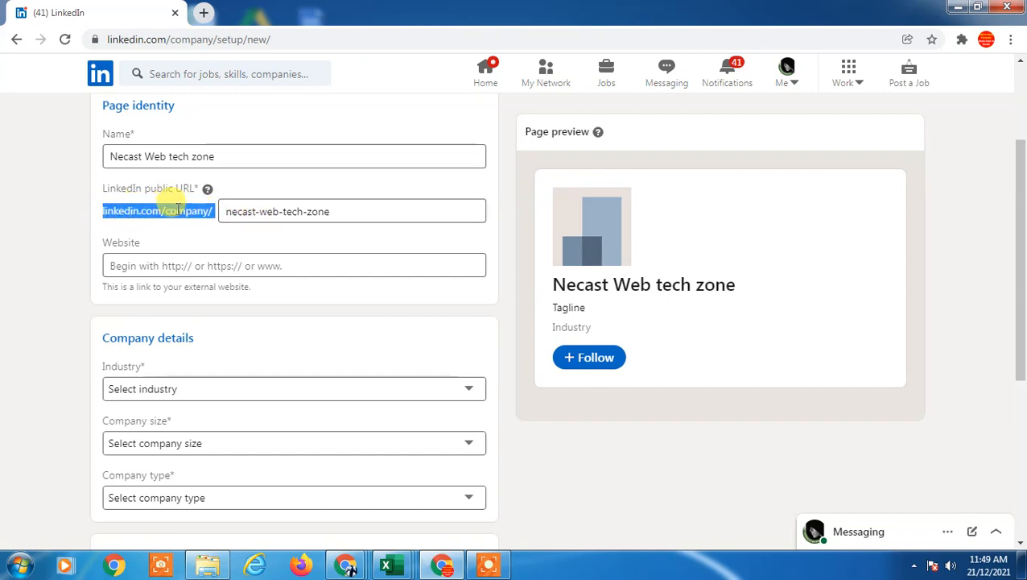
left_click(236, 212)
left_click(125, 201)
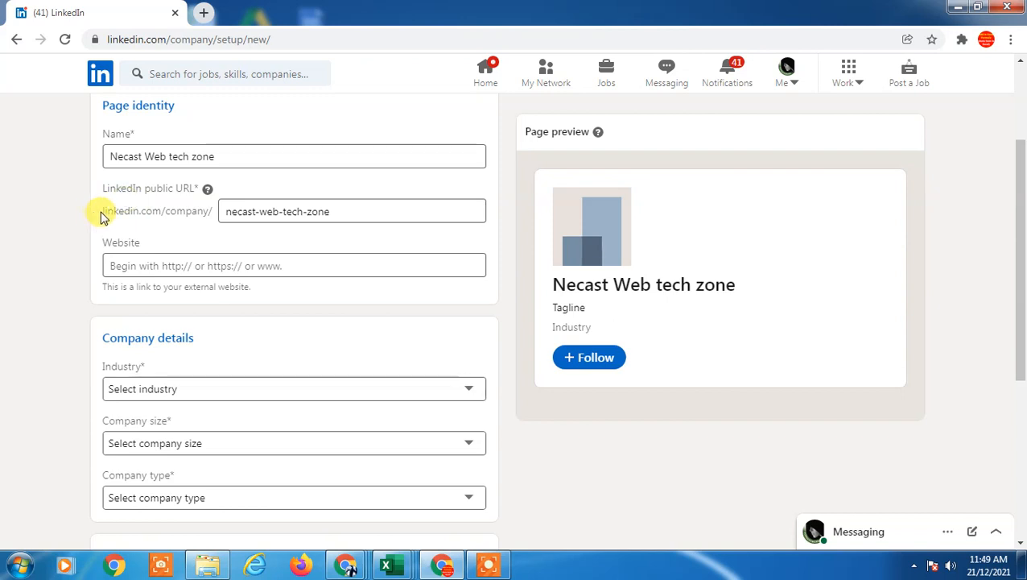
left_click_drag(119, 210, 336, 209)
left_click(101, 215)
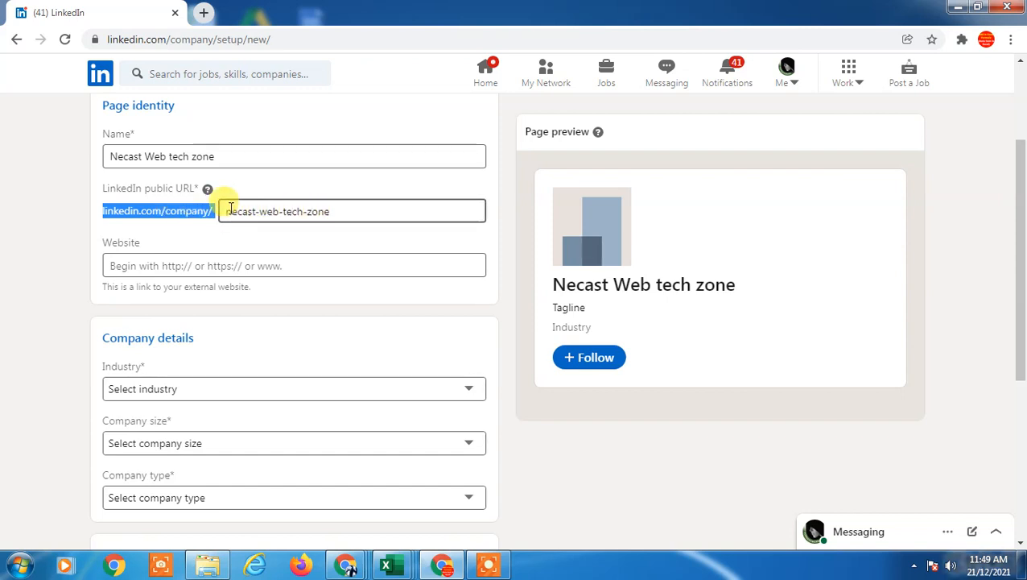
left_click_drag(229, 211, 328, 211)
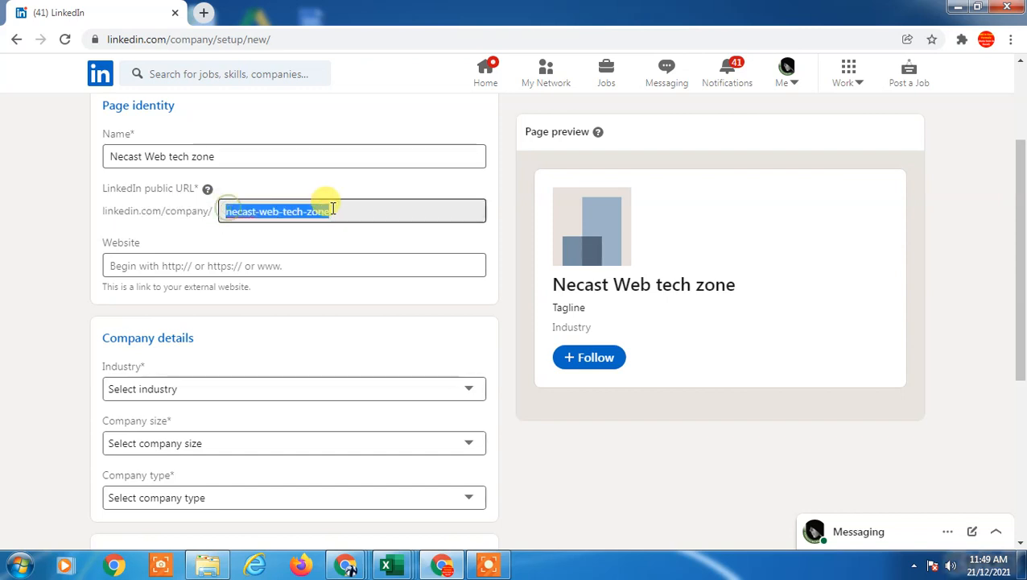
Open a blank Notepad document and copy the public URL prefix linkedin.com/company/ into it.
left_click(8, 570)
left_click(101, 276)
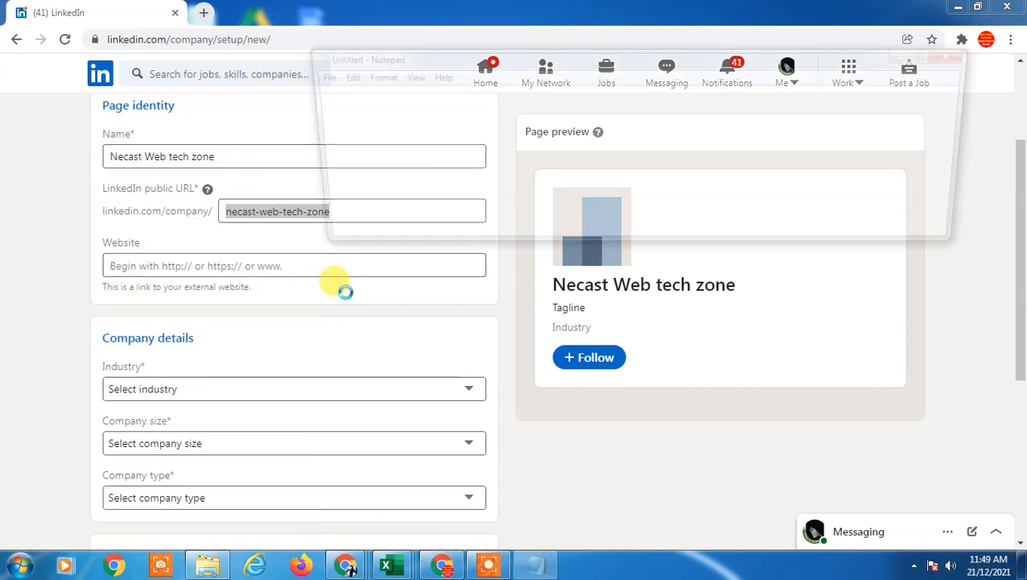
left_click(727, 118)
left_click(153, 199)
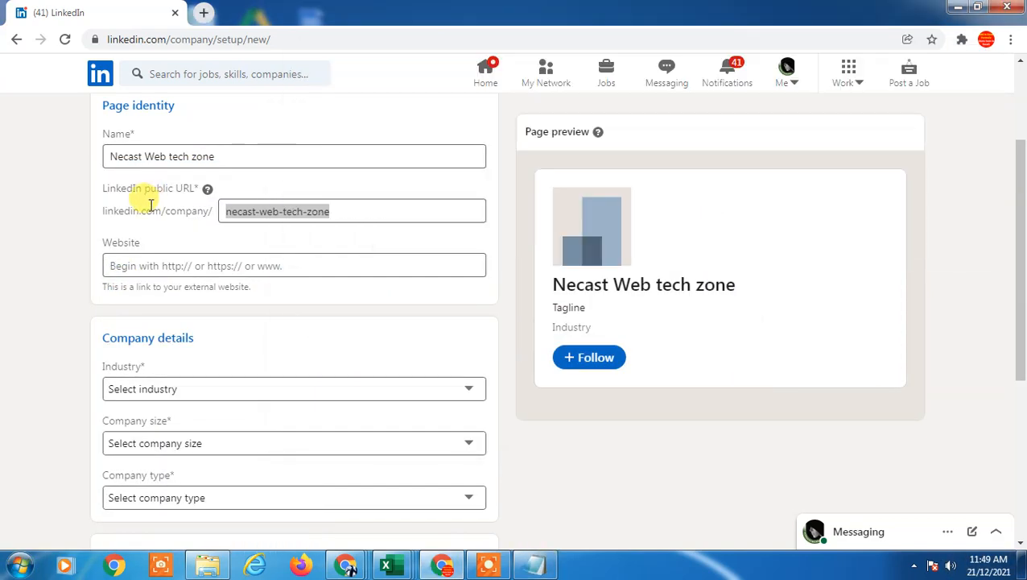
left_click_drag(102, 210, 214, 210)
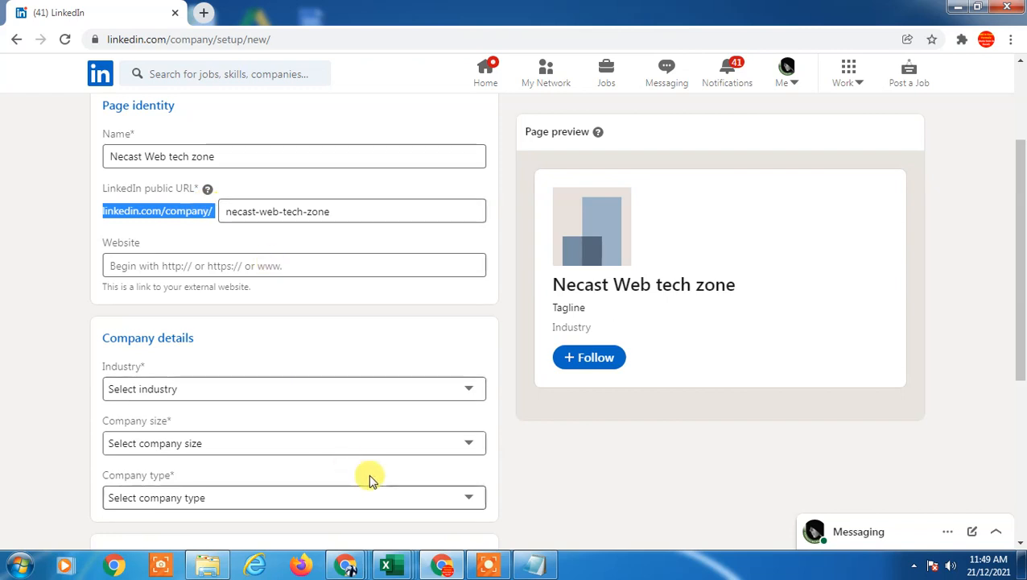
key("ctrl+c")
left_click(534, 566)
key("ctrl+v")
key("Return")
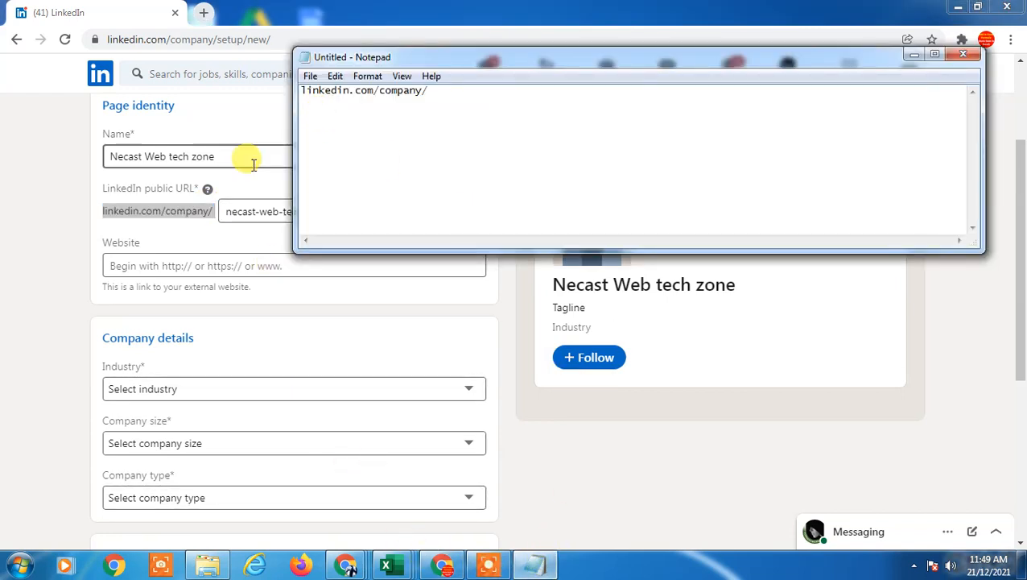
Copy the URL ending necast-web-tech-zone from the form and append it to the prefix in Notepad.
left_click(229, 211)
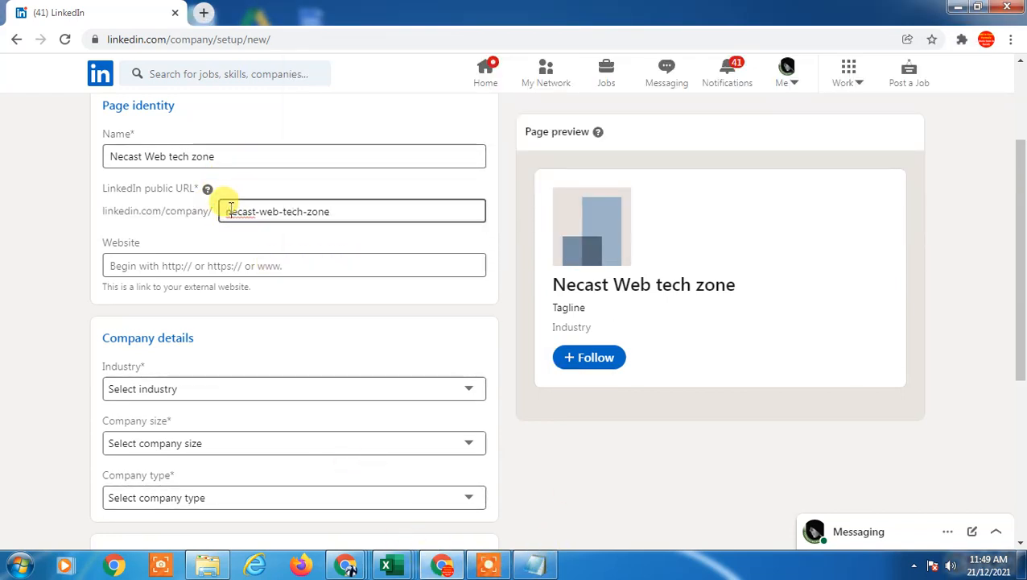
key("ctrl+a")
key("ctrl+c")
left_click(534, 566)
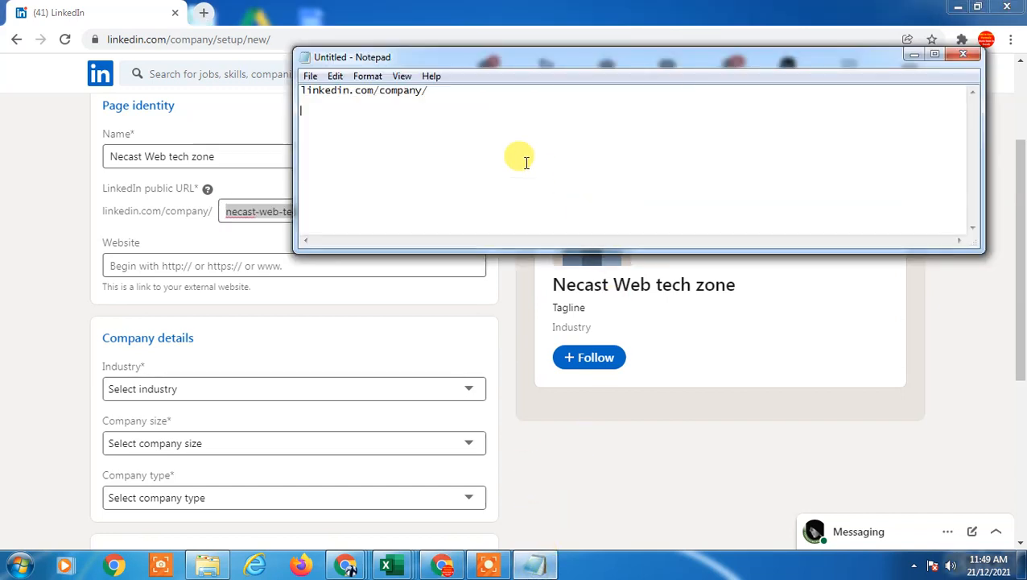
left_click(452, 91)
key("ctrl+v")
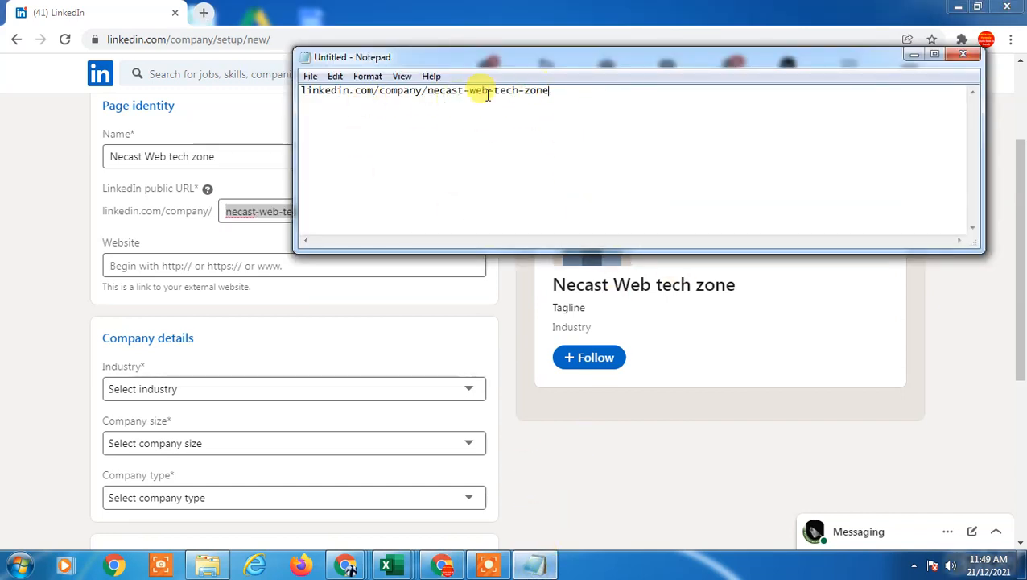
Return to the LinkedIn form and replace the public URL ending with "netcast".
left_click(15, 248)
left_click(252, 208)
left_click_drag(385, 208, 100, 208)
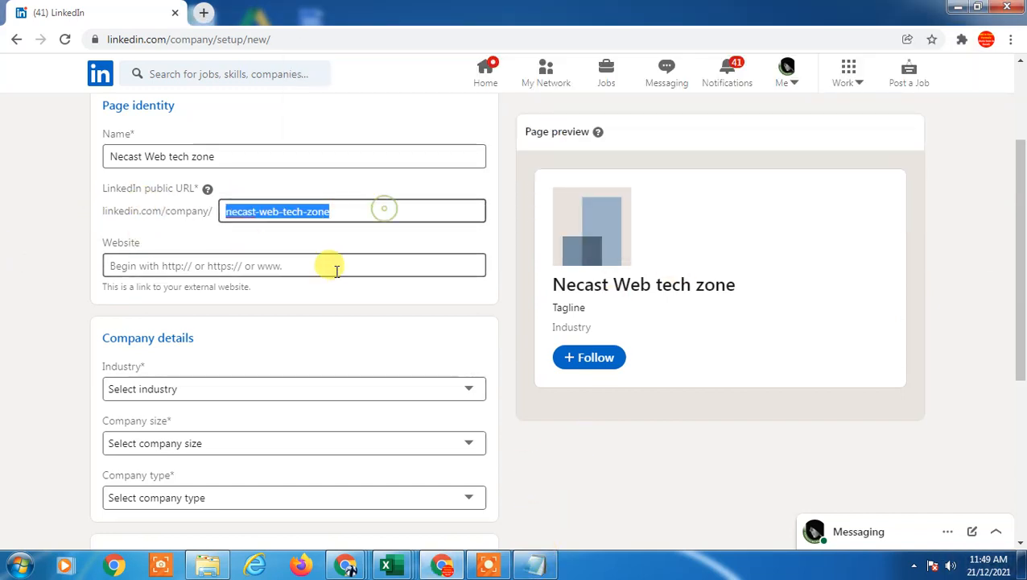
type("netcast")
left_click(347, 274)
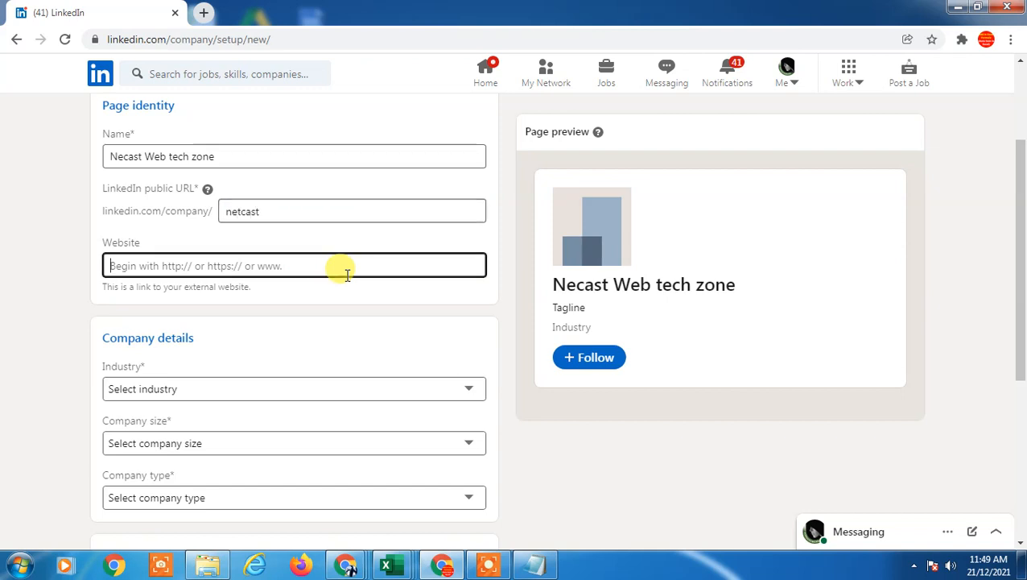
left_click(290, 214)
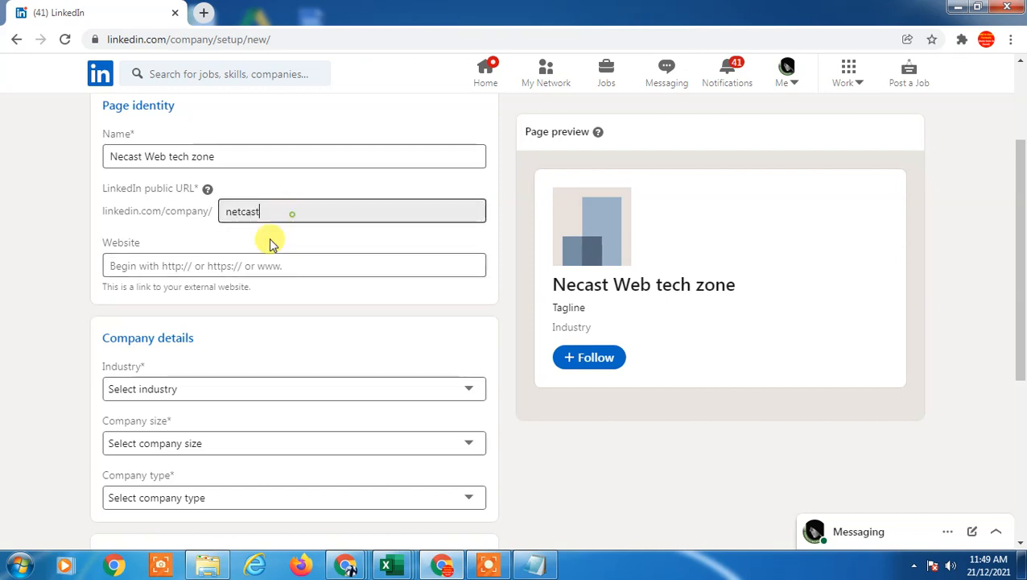
left_click(157, 264)
scroll(212, 255, "down", 1)
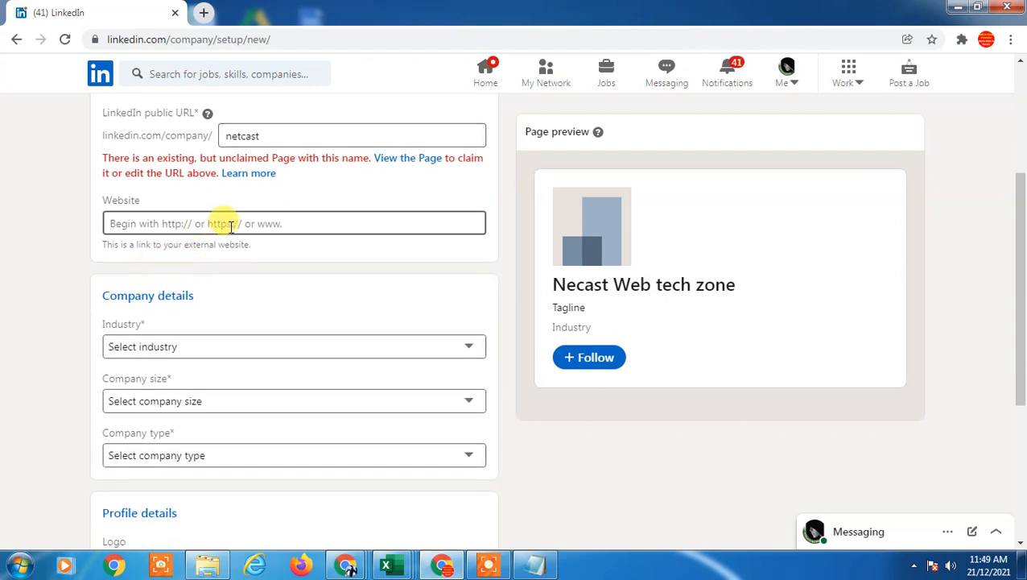
Extend the public URL ending to "netcastwebtech".
scroll(234, 225, "up", 1)
left_click(306, 212)
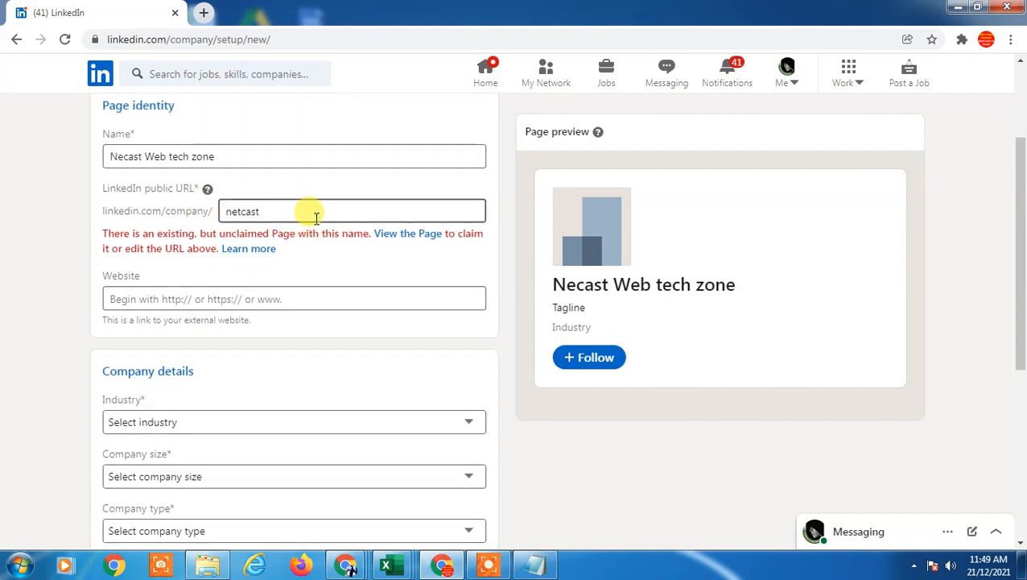
type("webtech")
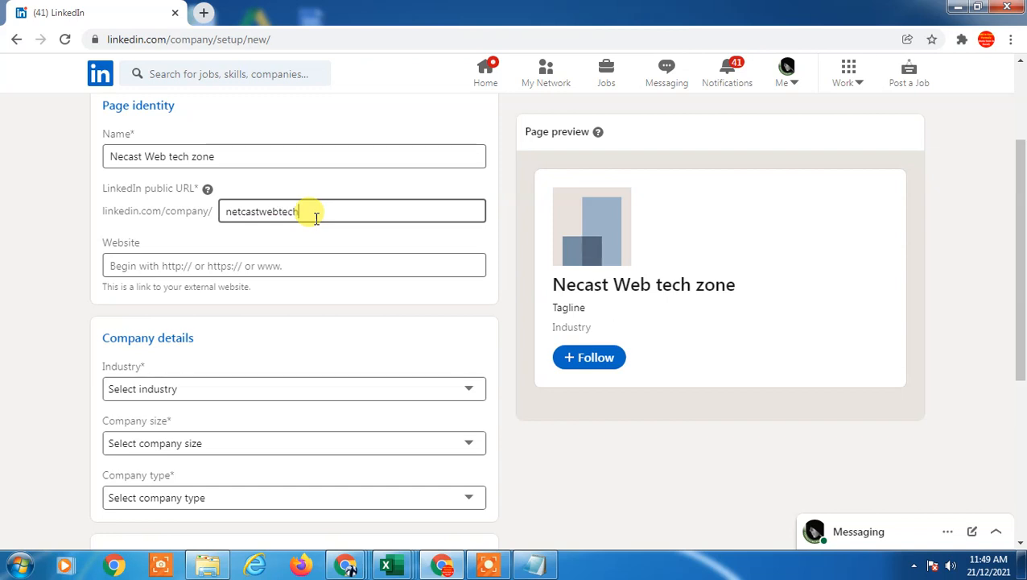
key("Tab")
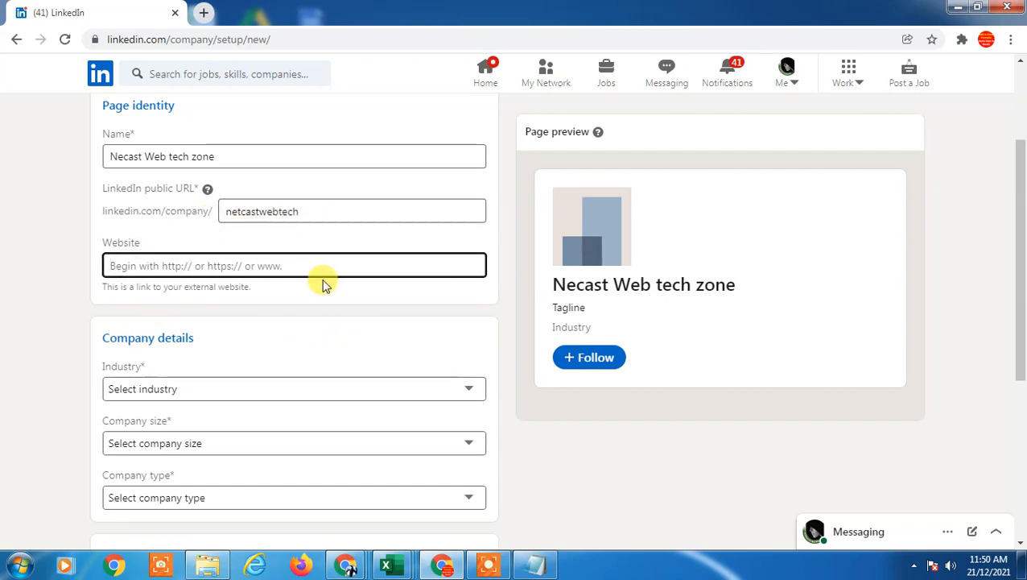
type("www")
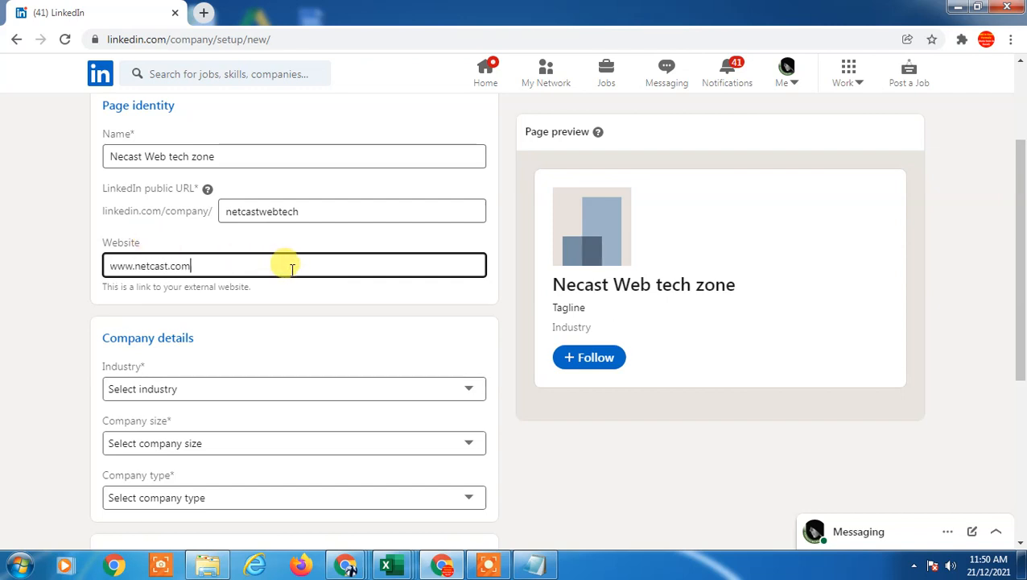
type(".netcast.com")
View the list of available industries in the company details and close it without choosing one.
scroll(283, 278, "down", 2)
left_click(288, 235)
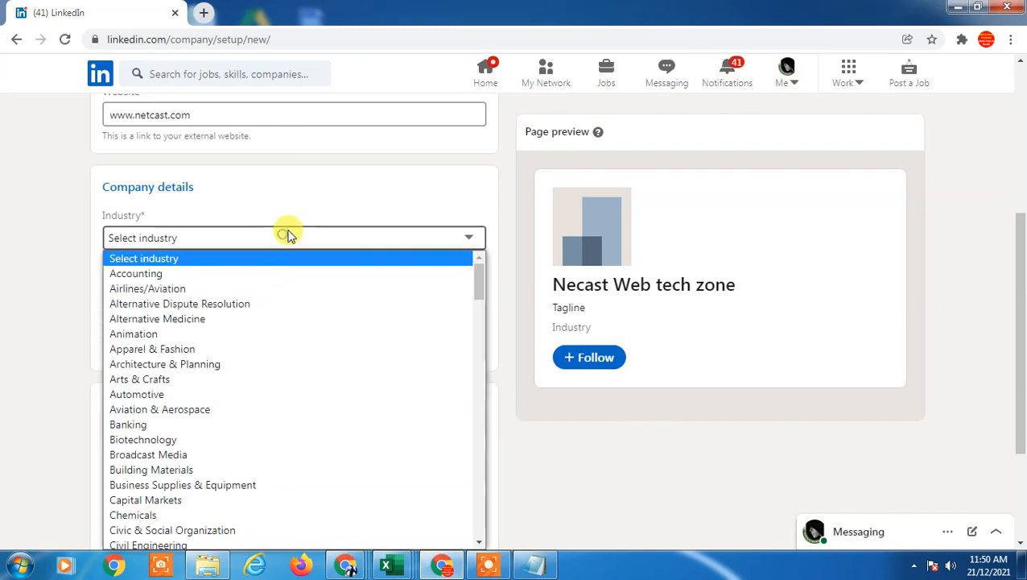
left_click(95, 275)
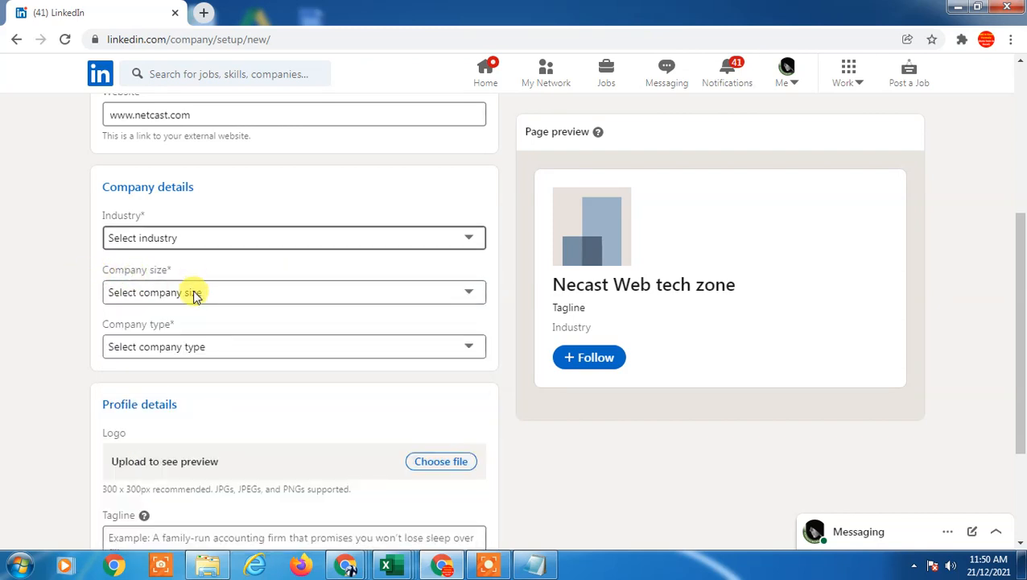
Set the company details to the Accounting industry, 2–10 employees and the Self-employed company type.
left_click(193, 294)
left_click(181, 343)
left_click(154, 346)
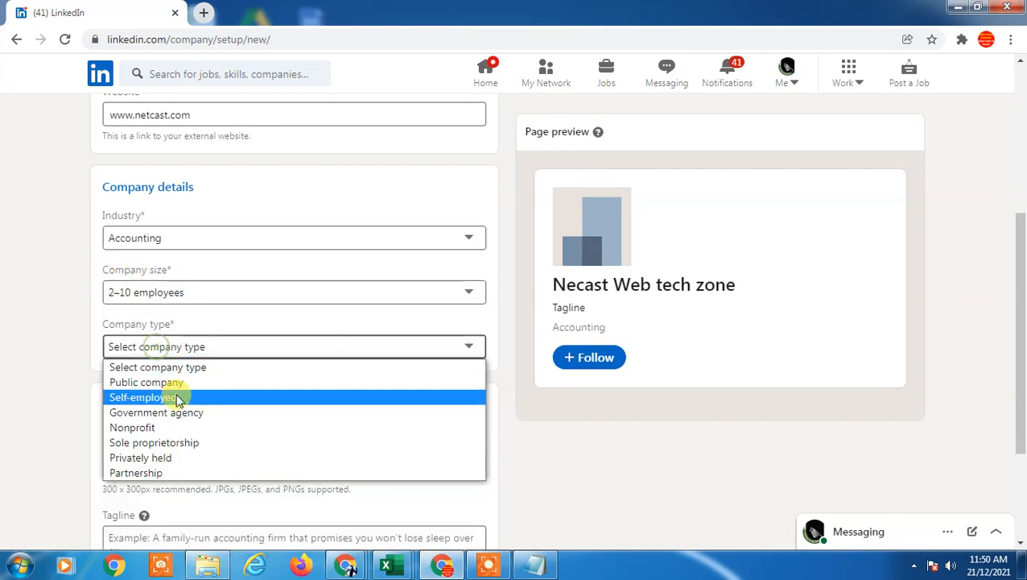
left_click(177, 398)
Enter "this youtube channel" as the tagline in the profile details and check it in the page preview.
scroll(192, 309, "down", 2)
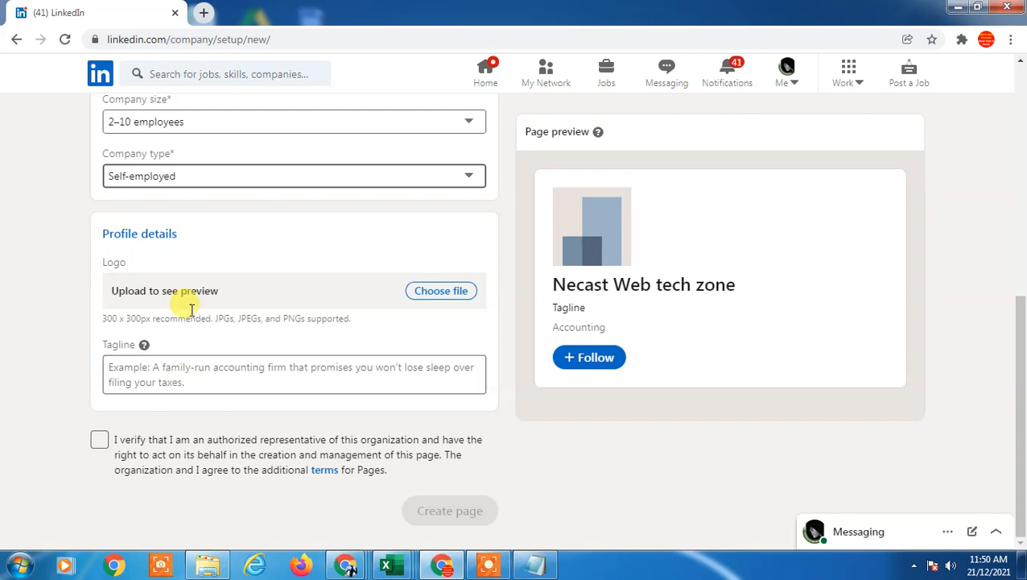
triple_click(120, 290)
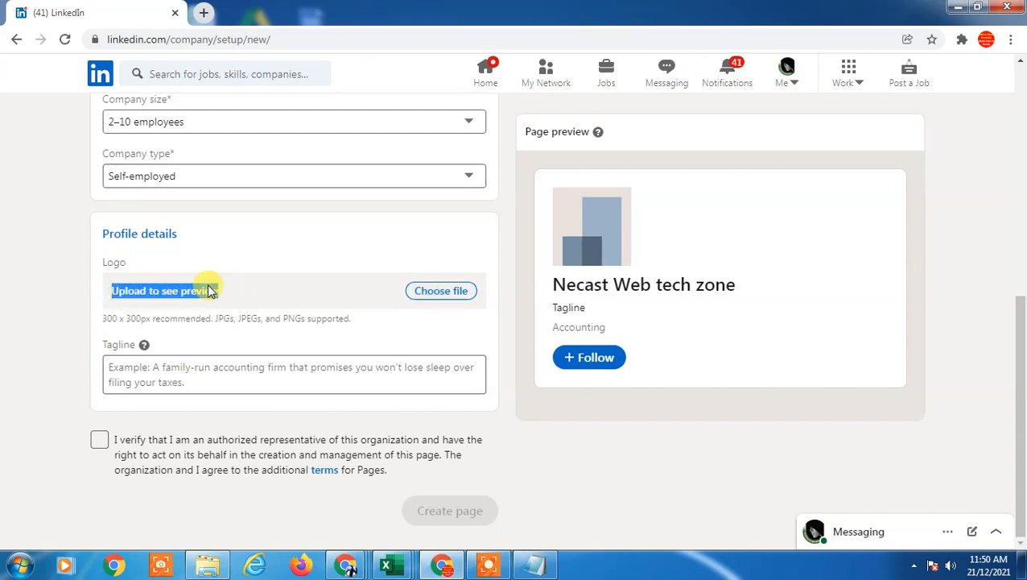
double_click(104, 263)
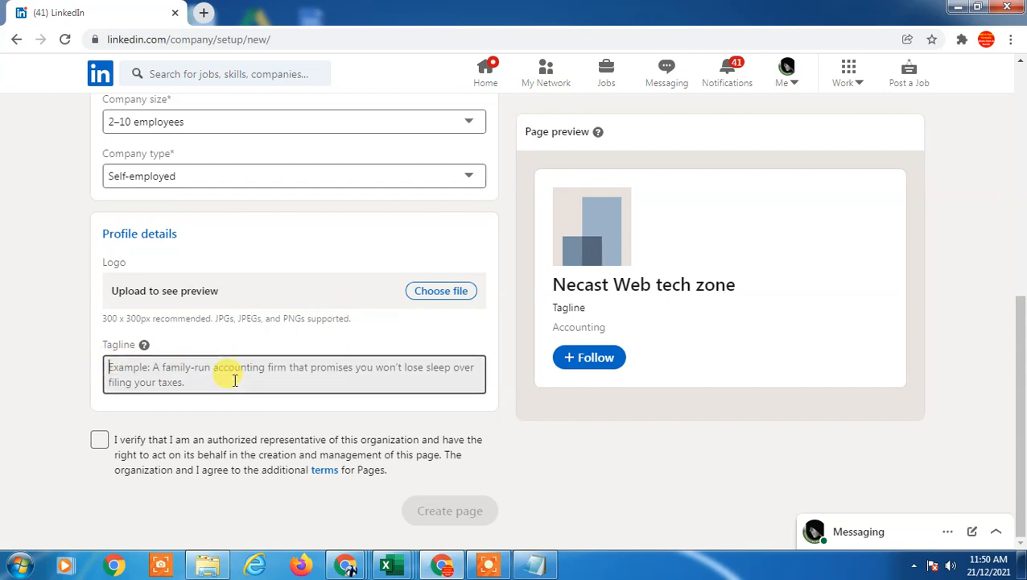
type("w")
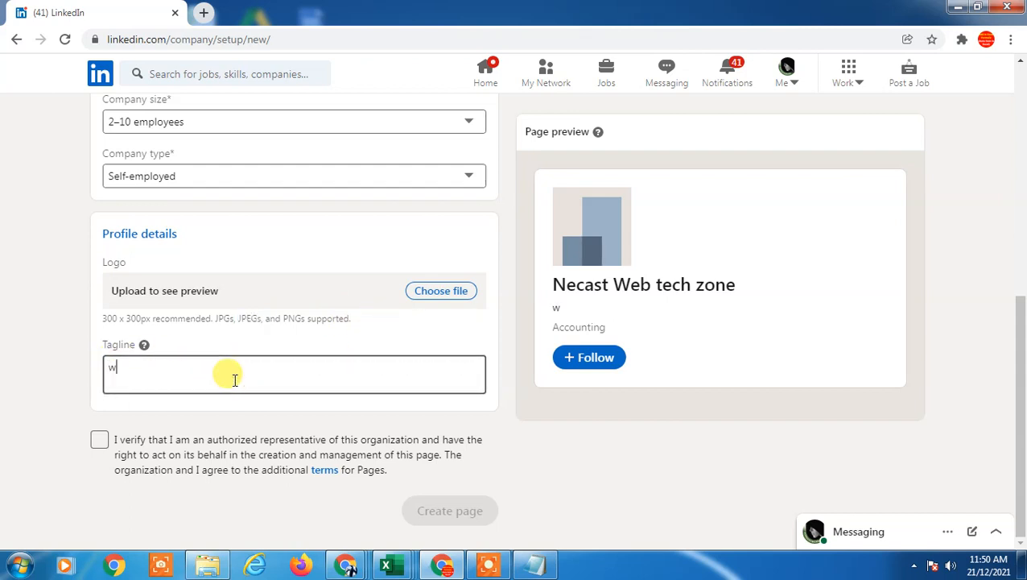
key("BackSpace")
type("this youtube channel")
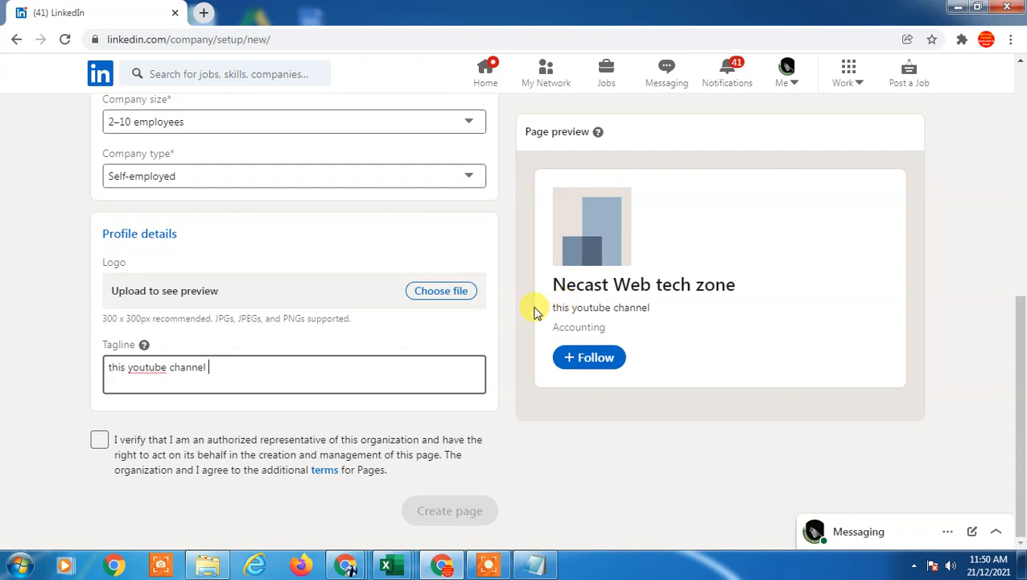
left_click_drag(556, 310, 650, 308)
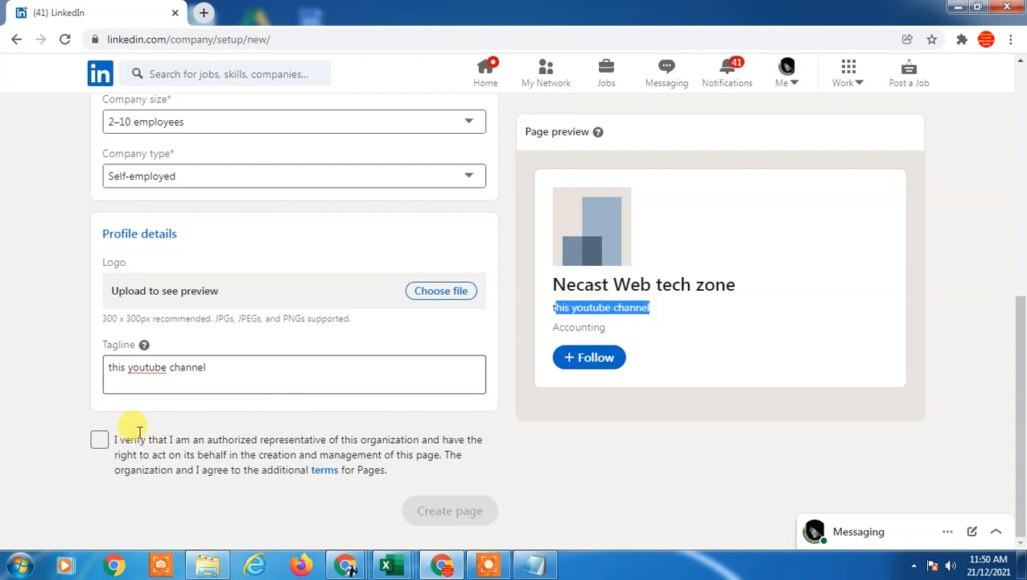
Verify being an authorized representative who agrees to the Pages terms, and try to create the page.
left_click(97, 441)
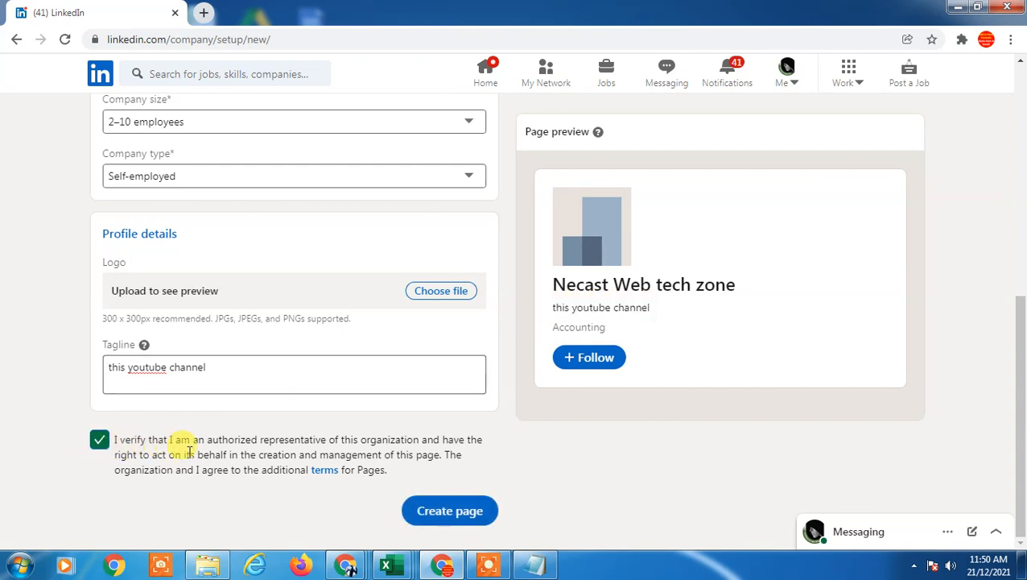
left_click(457, 515)
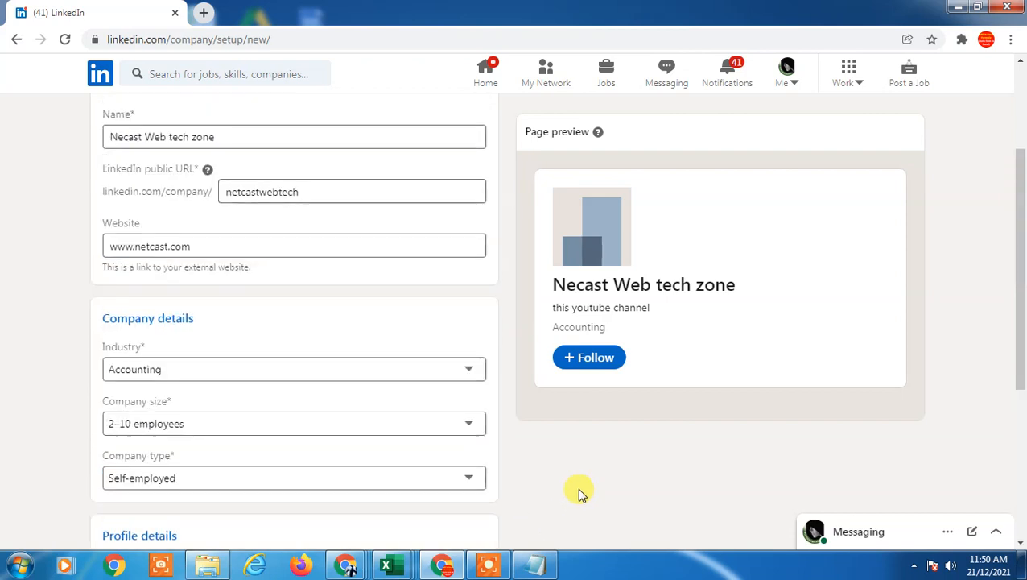
scroll(556, 477, "down", 4)
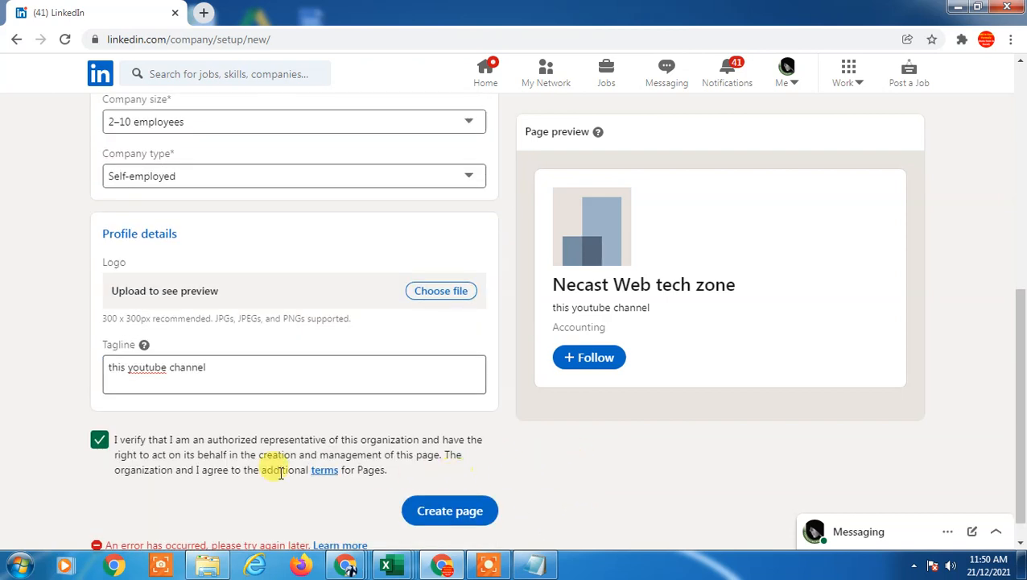
scroll(379, 436, "up", 6)
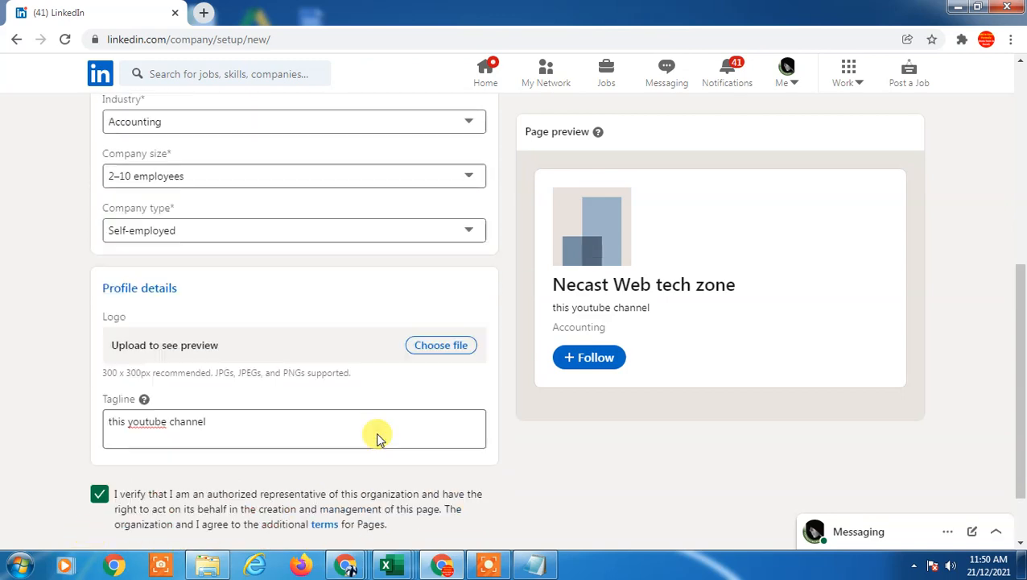
scroll(362, 378, "down", 5)
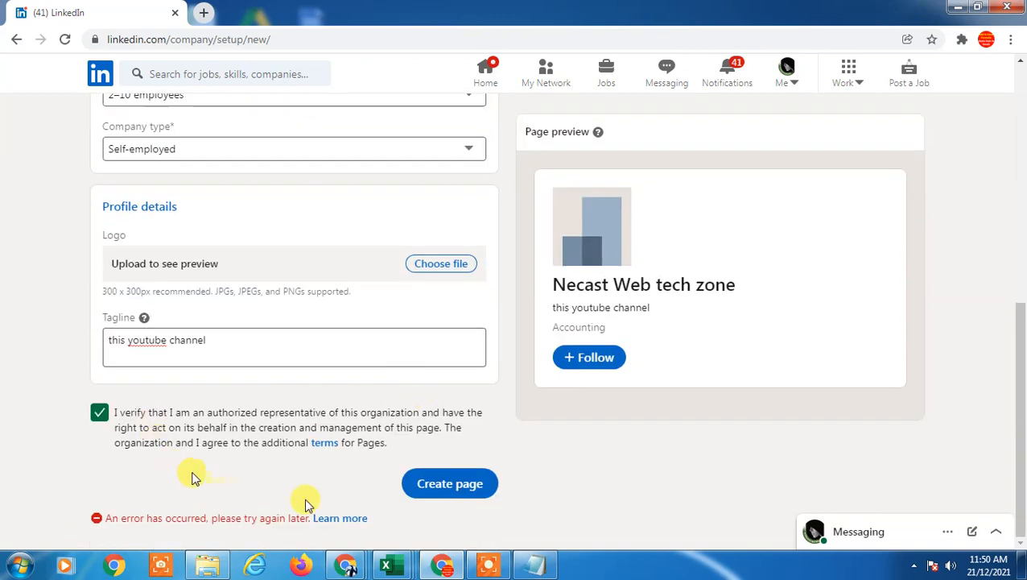
left_click(471, 491)
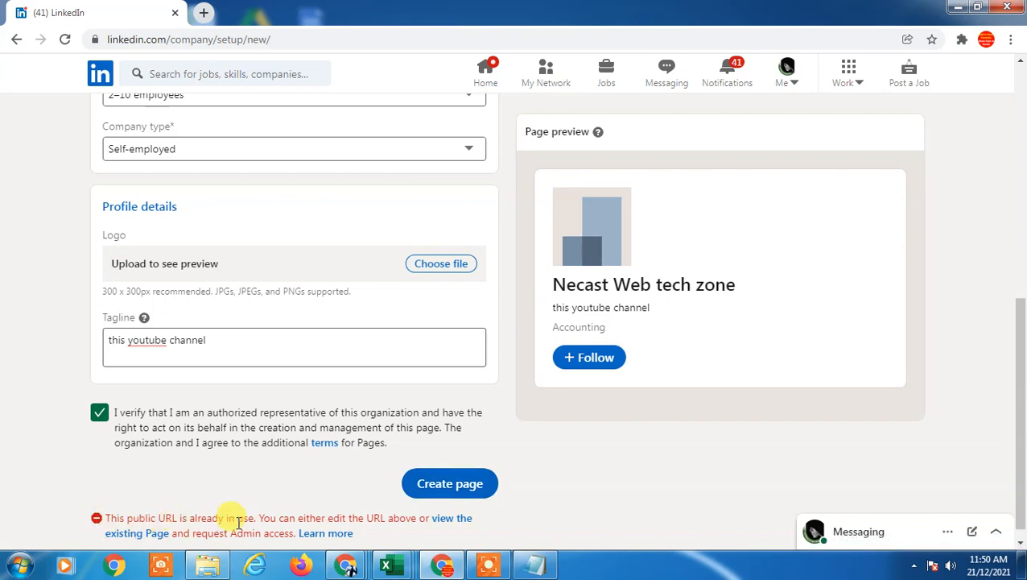
Change the public URL ending to "netcastwebtech1321312" and create the page.
scroll(218, 483, "up", 6)
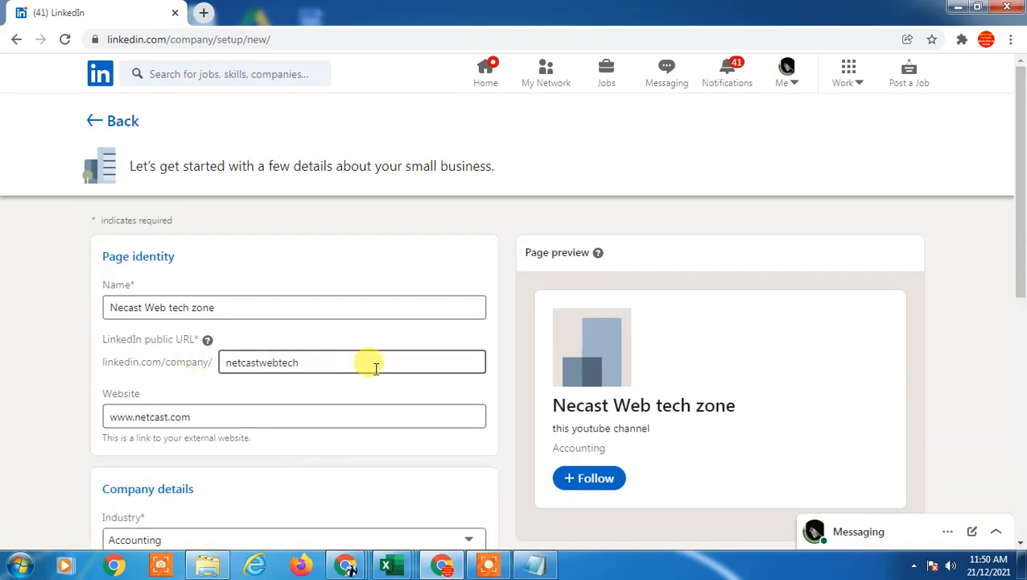
type("321212")
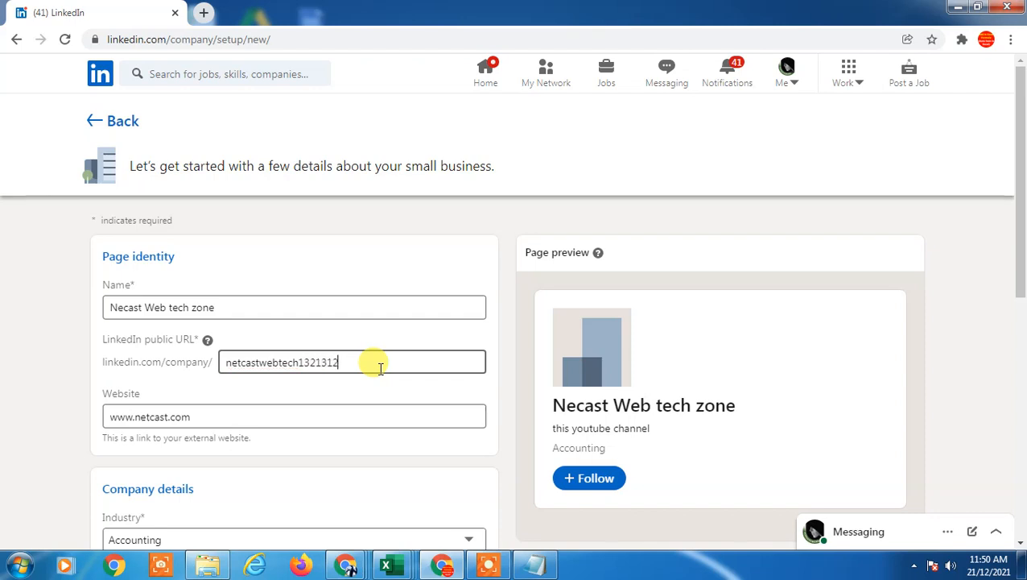
scroll(435, 427, "down", 7)
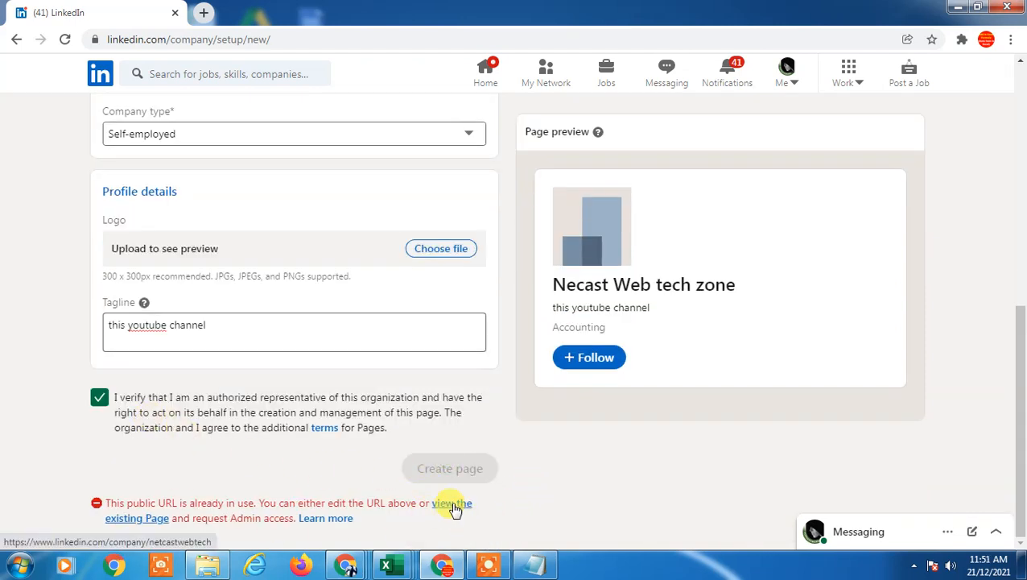
left_click(452, 473)
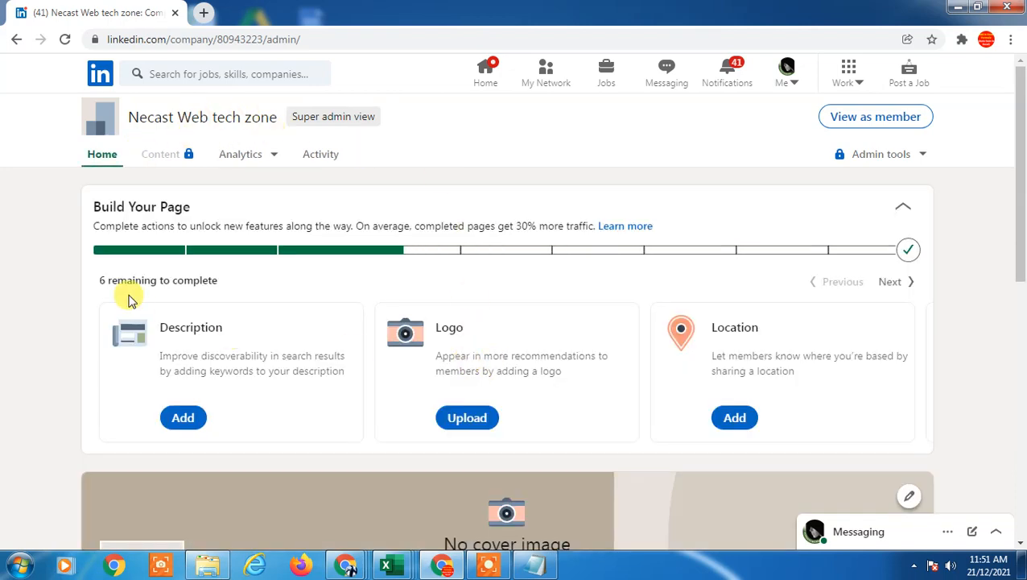
Examine the new page's admin tools, its suggested page-building actions and the cover and overview area.
scroll(380, 349, "down", 1)
scroll(168, 360, "up", 1)
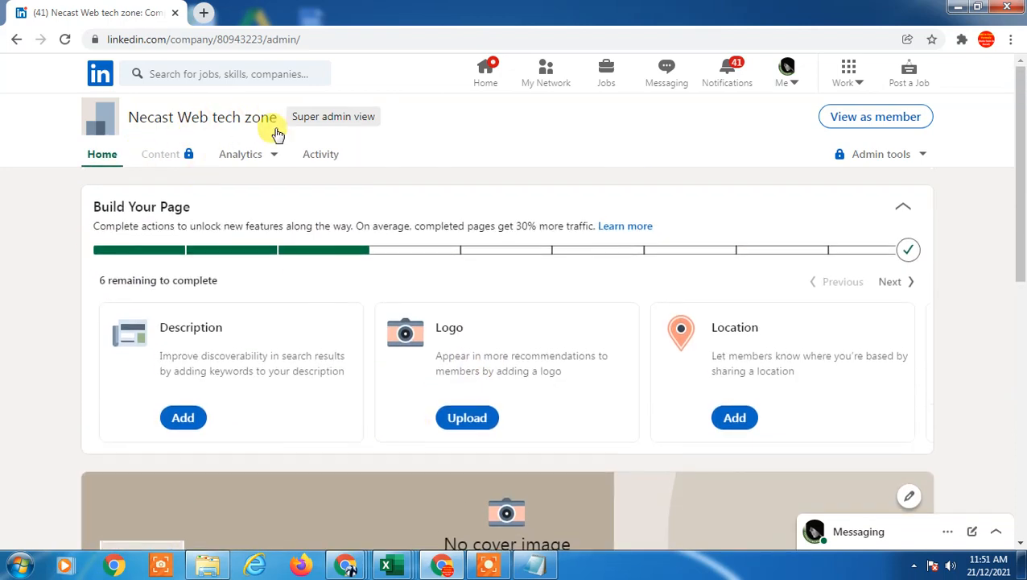
left_click(900, 156)
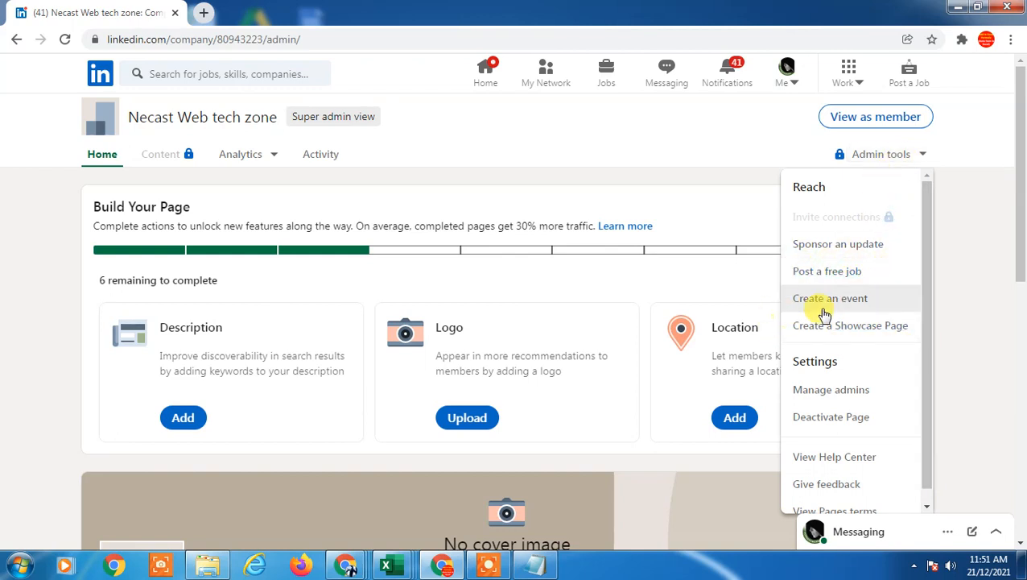
scroll(881, 376, "down", 1)
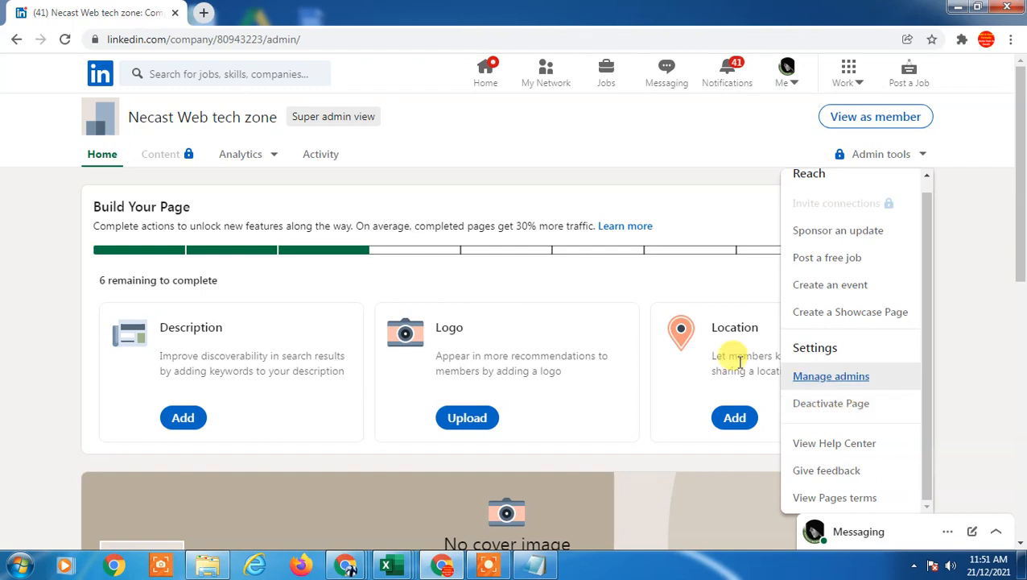
left_click(568, 264)
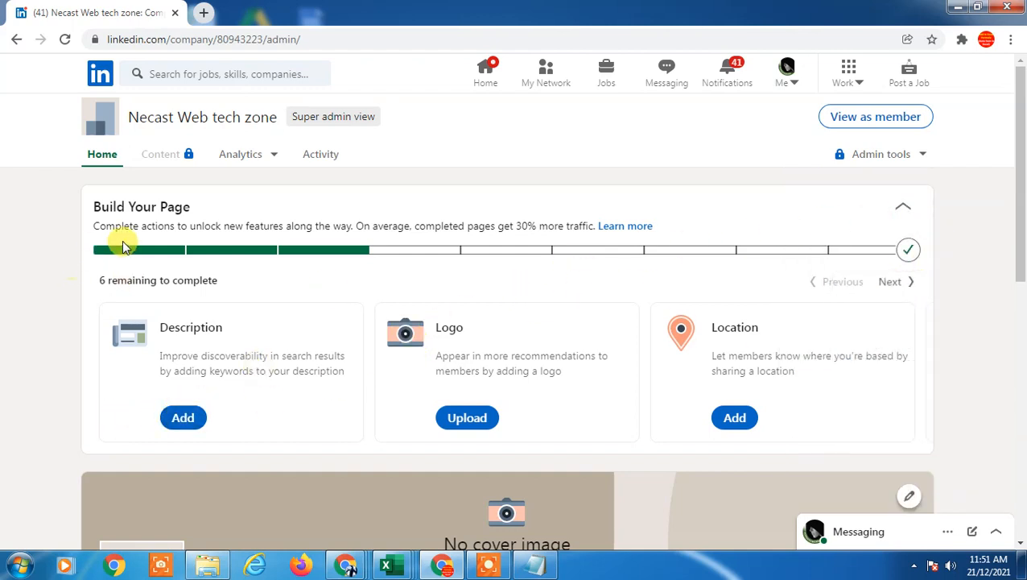
left_click_drag(123, 208, 191, 208)
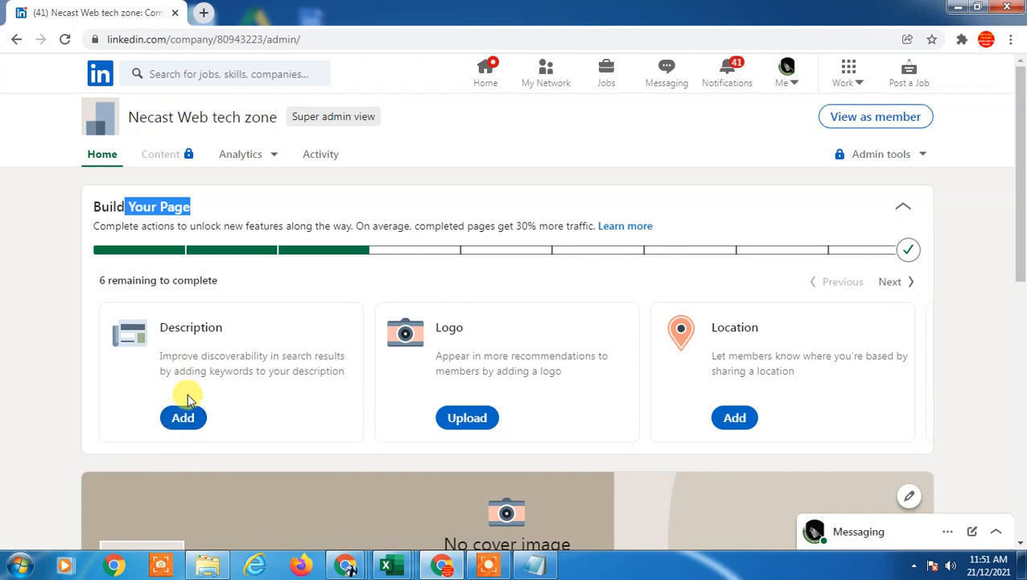
left_click(901, 281)
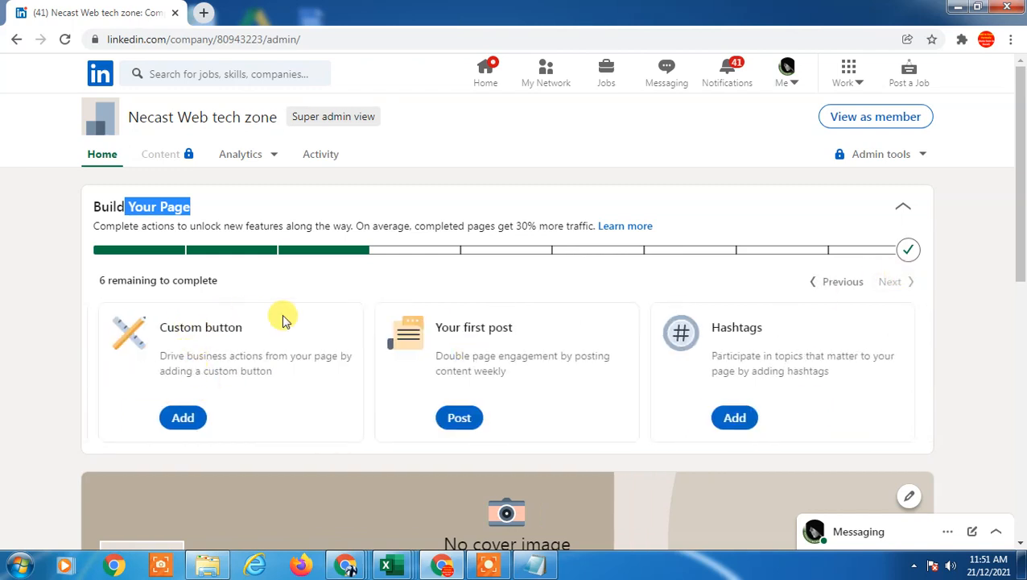
scroll(805, 306, "down", 6)
scroll(692, 360, "up", 6)
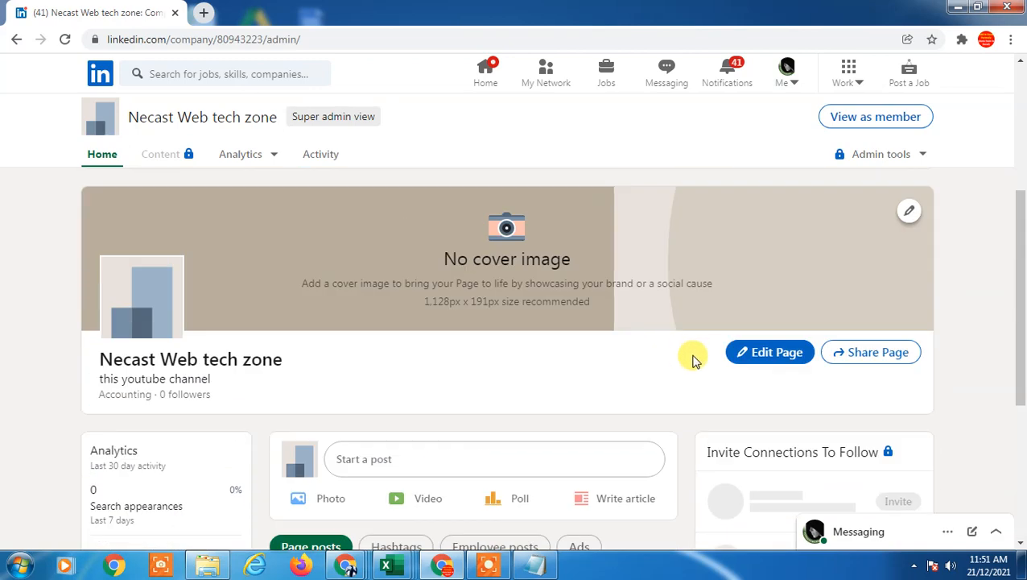
Go to the home feed and open the Netcast Demo company page from the account's managed items.
left_click(484, 73)
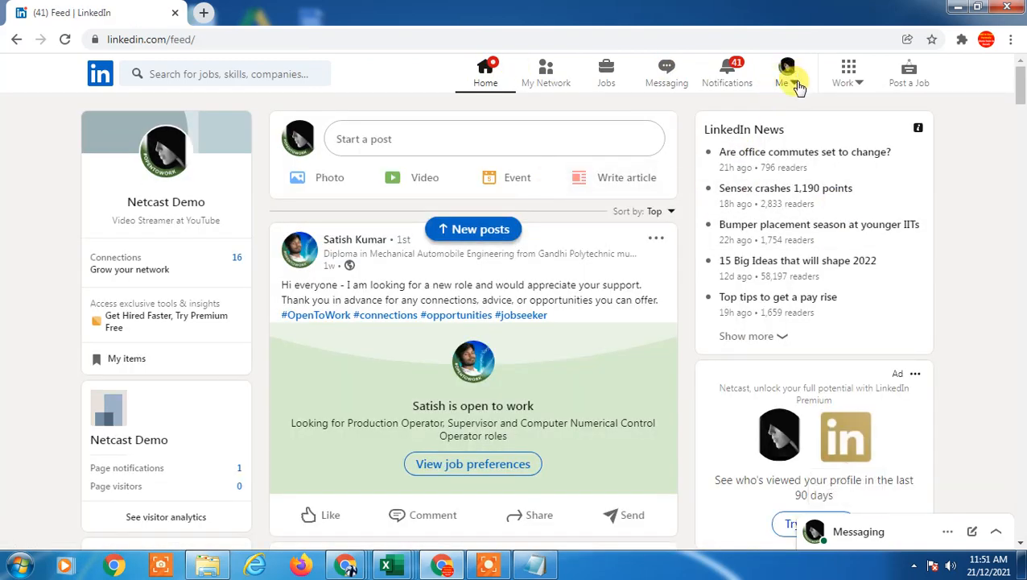
left_click(795, 85)
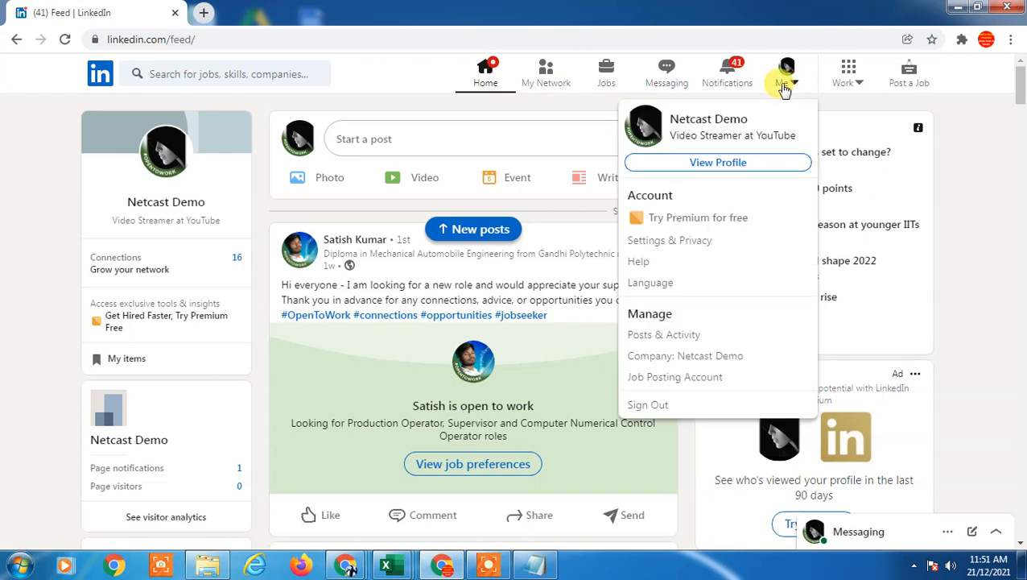
left_click(712, 362)
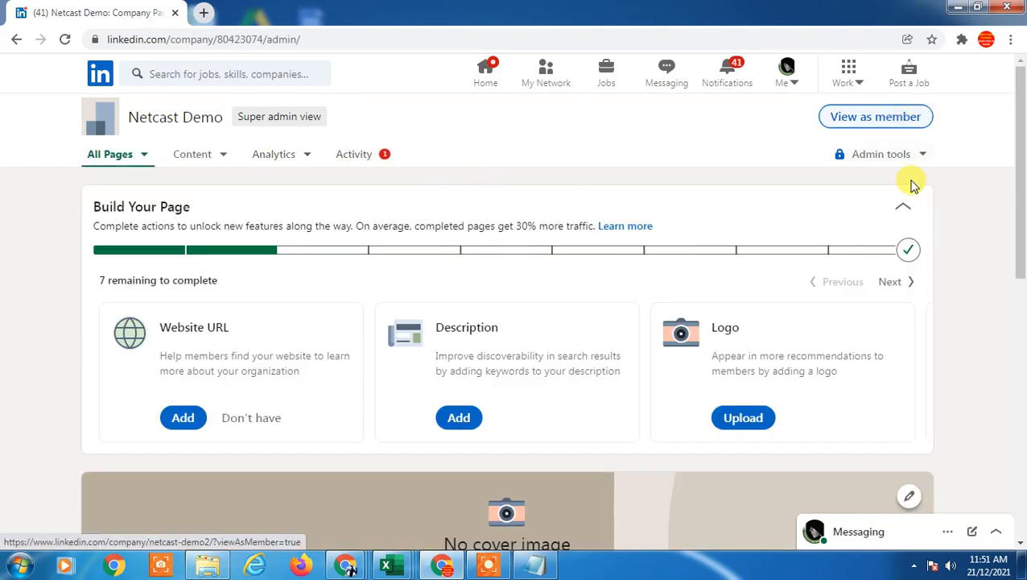
Return to the home feed and view the Create a Company Page option among the work products without choosing it.
left_click(99, 77)
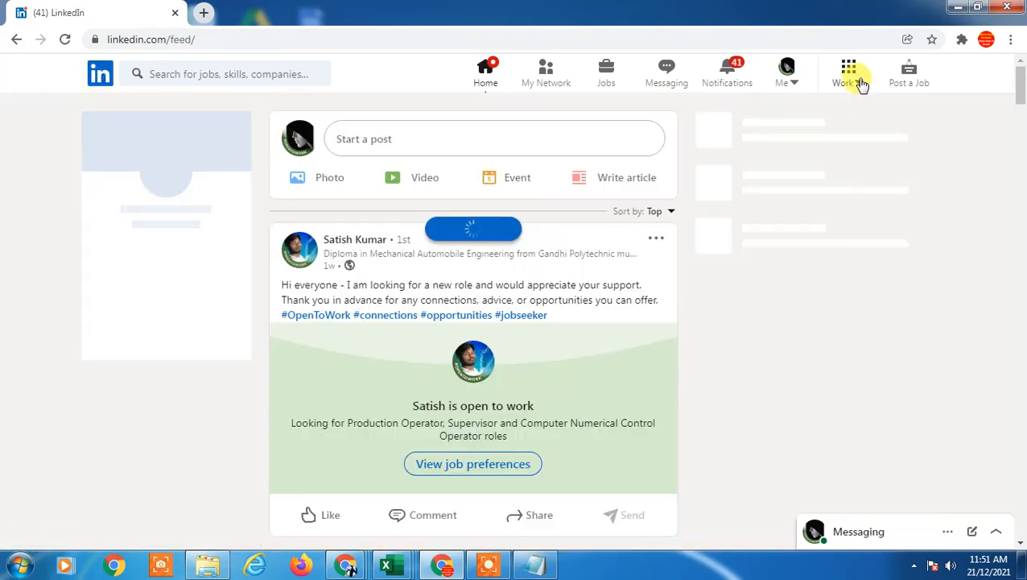
left_click(845, 84)
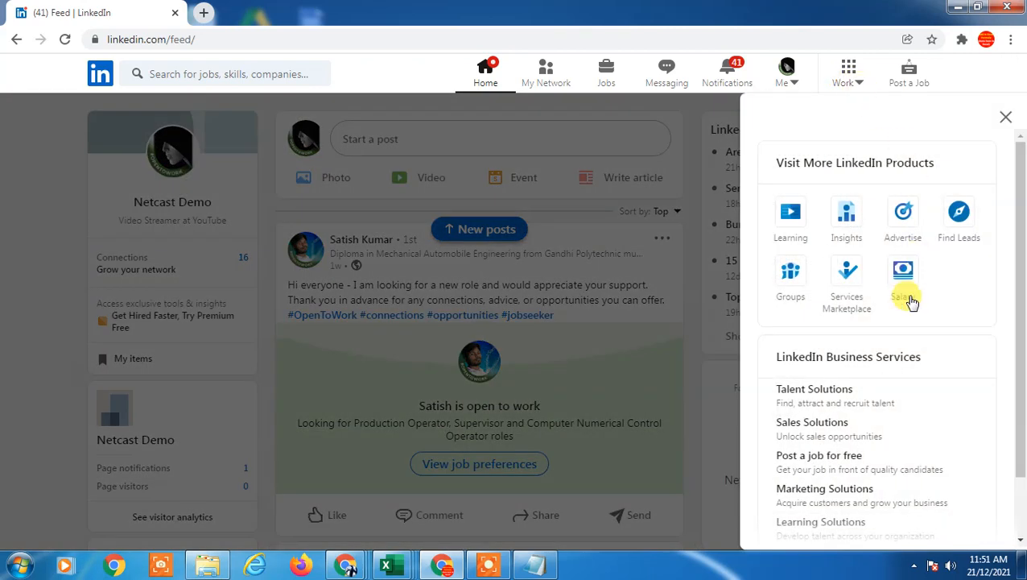
scroll(914, 322, "down", 2)
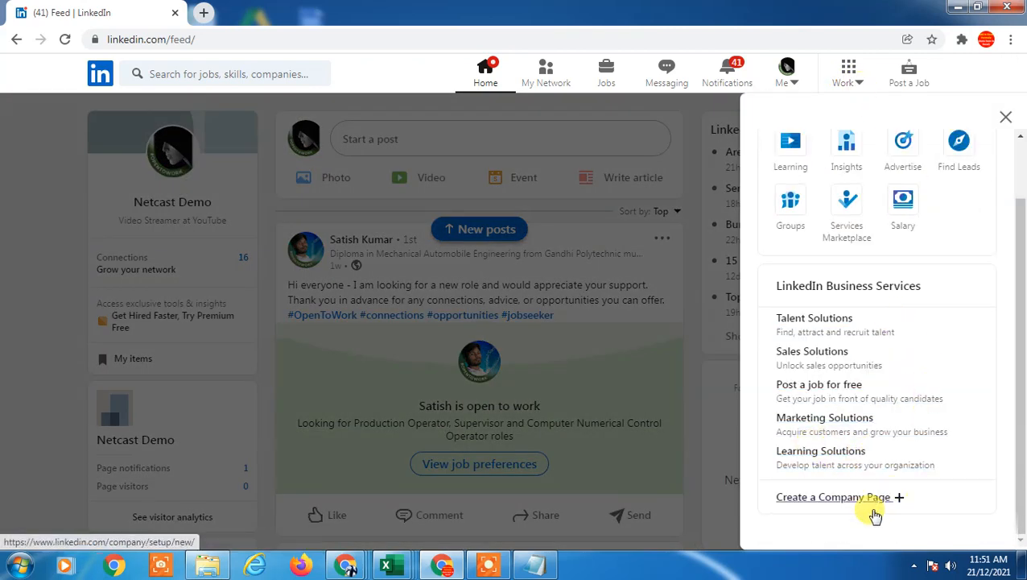
scroll(860, 274, "up", 3)
left_click(637, 100)
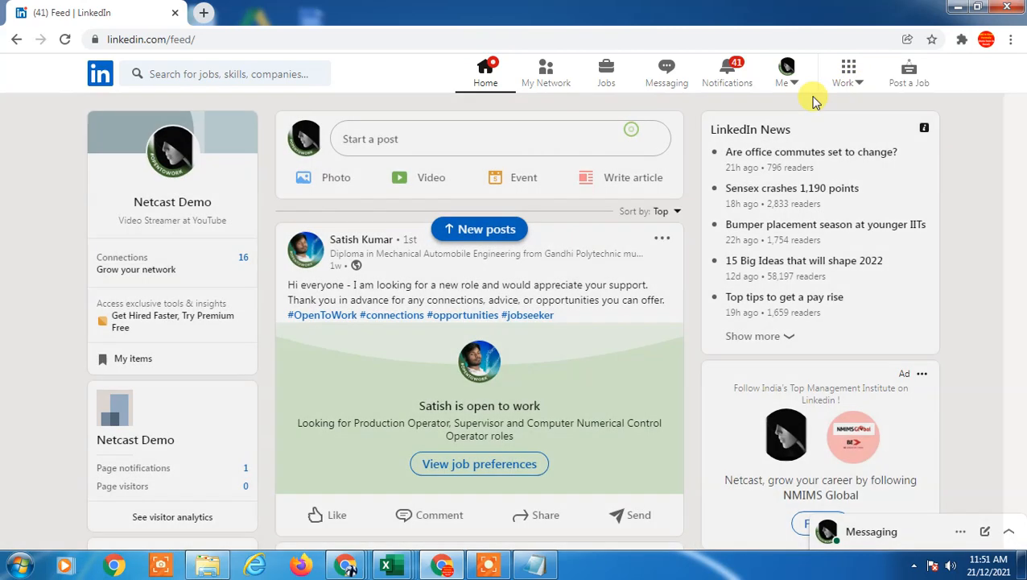
View the account's managed company entry, close it, and look at the Netcast Demo page summary beside the feed.
left_click(790, 83)
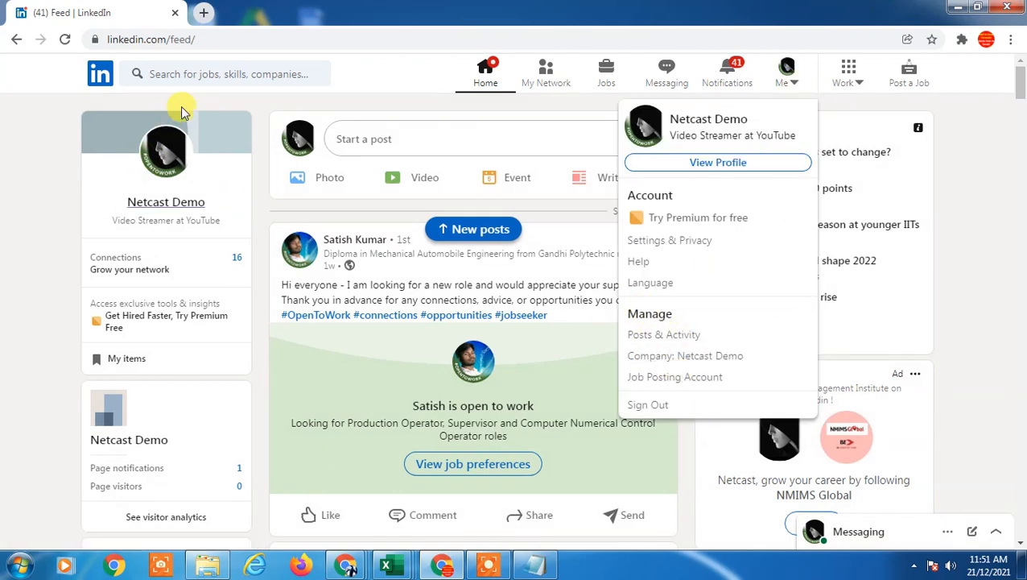
left_click(50, 110)
scroll(265, 438, "down", 2)
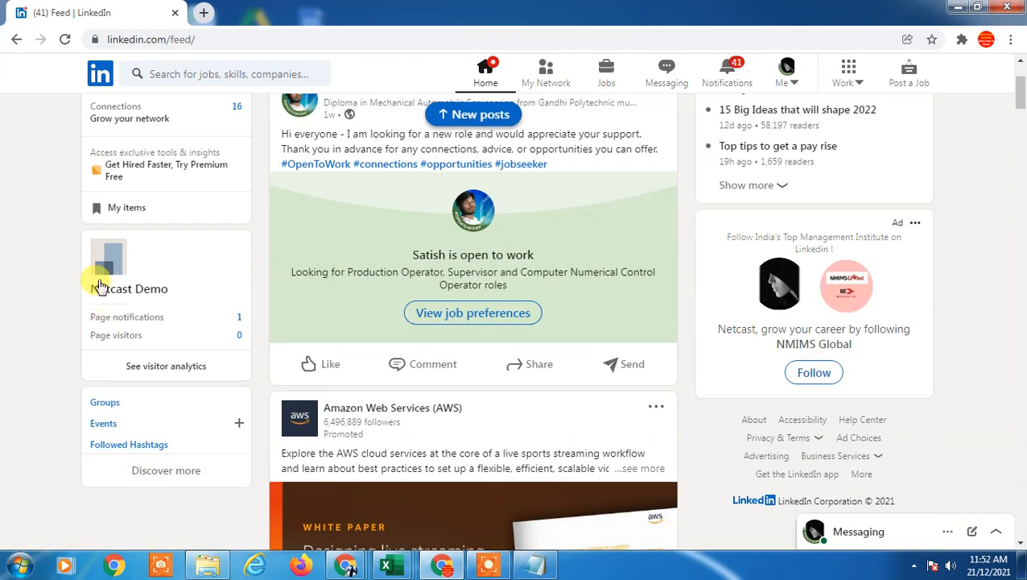